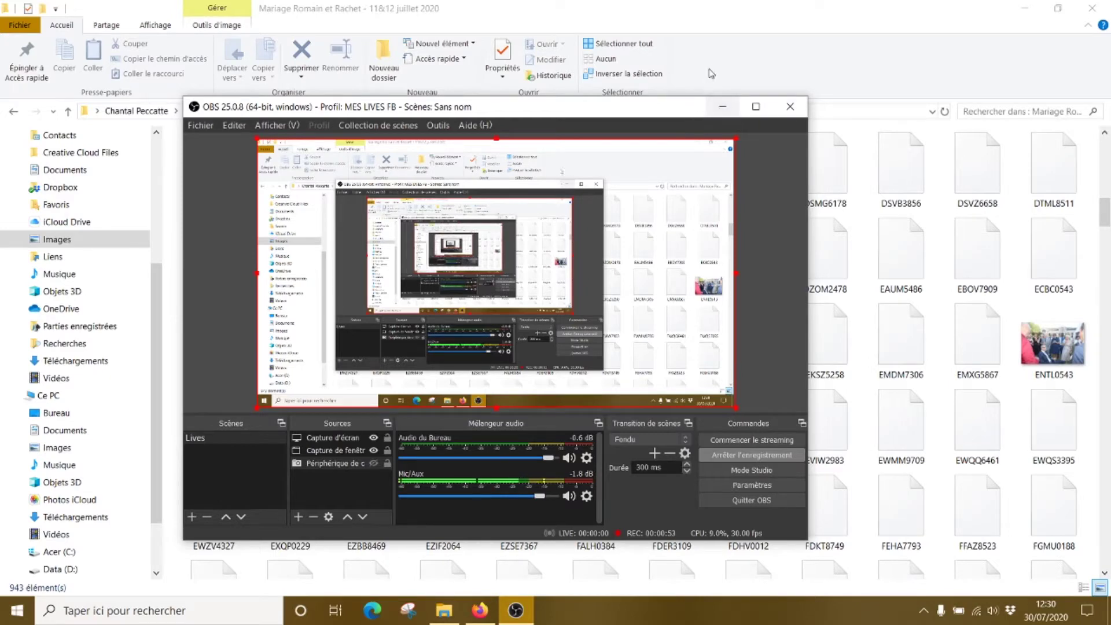
Step: Minimize the OBS window and examine the wedding photo folder for files with blank icons versus files with image previews
{"action": "left_click", "coordinate": [723, 108]}
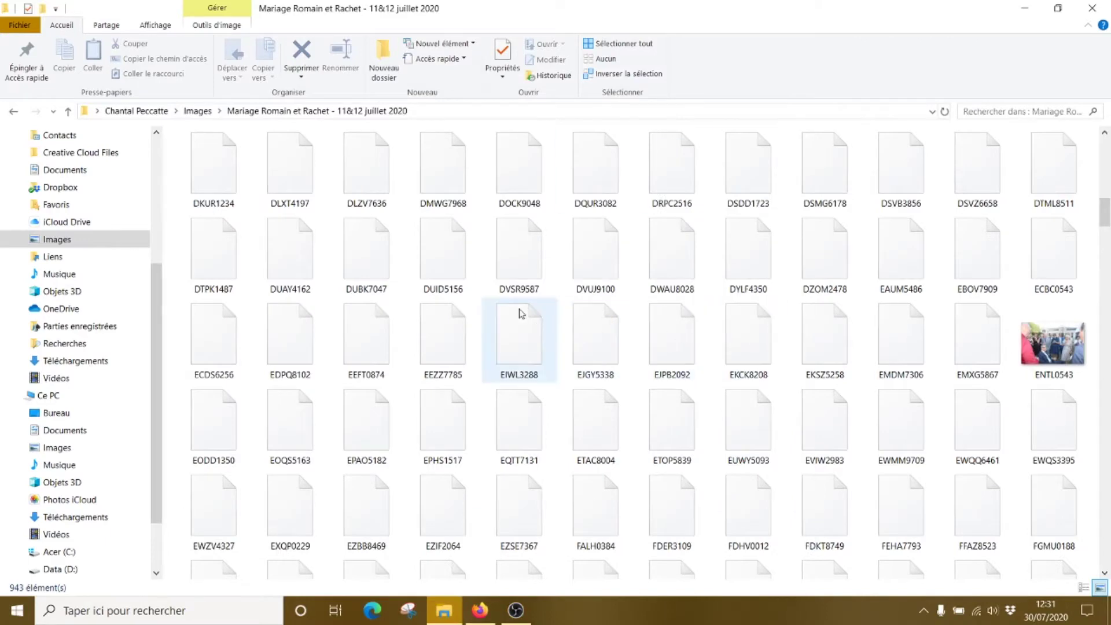
{"action": "scroll", "coordinate": [679, 400], "scroll_direction": "down", "scroll_amount": 5}
{"action": "scroll", "coordinate": [681, 389], "scroll_direction": "down", "scroll_amount": 3}
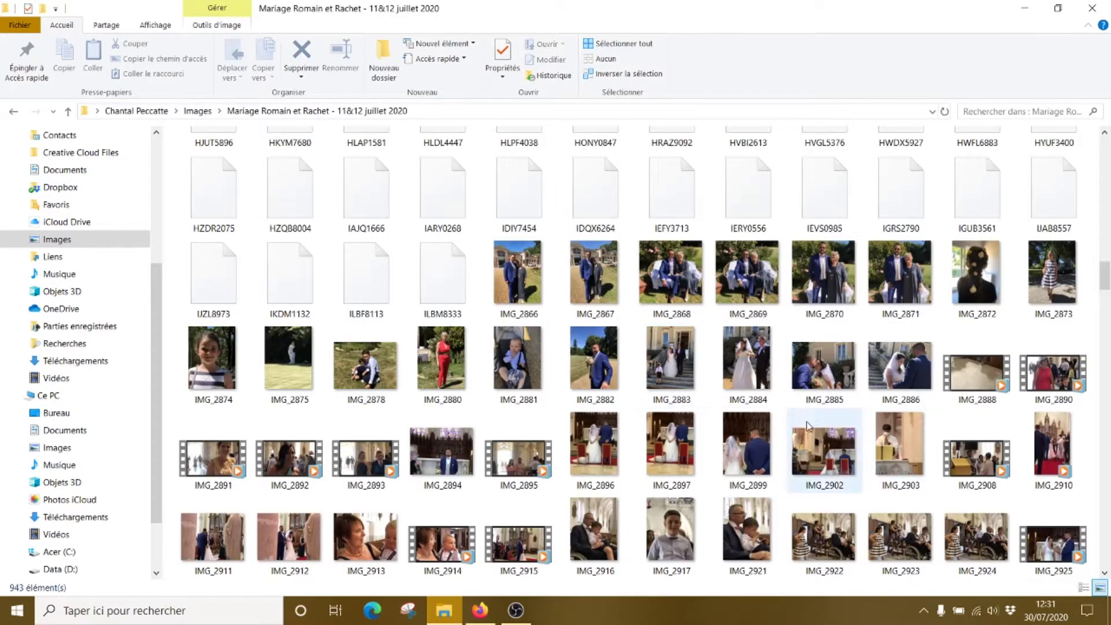
{"action": "scroll", "coordinate": [784, 372], "scroll_direction": "down", "scroll_amount": 6}
{"action": "scroll", "coordinate": [785, 372], "scroll_direction": "down", "scroll_amount": 6}
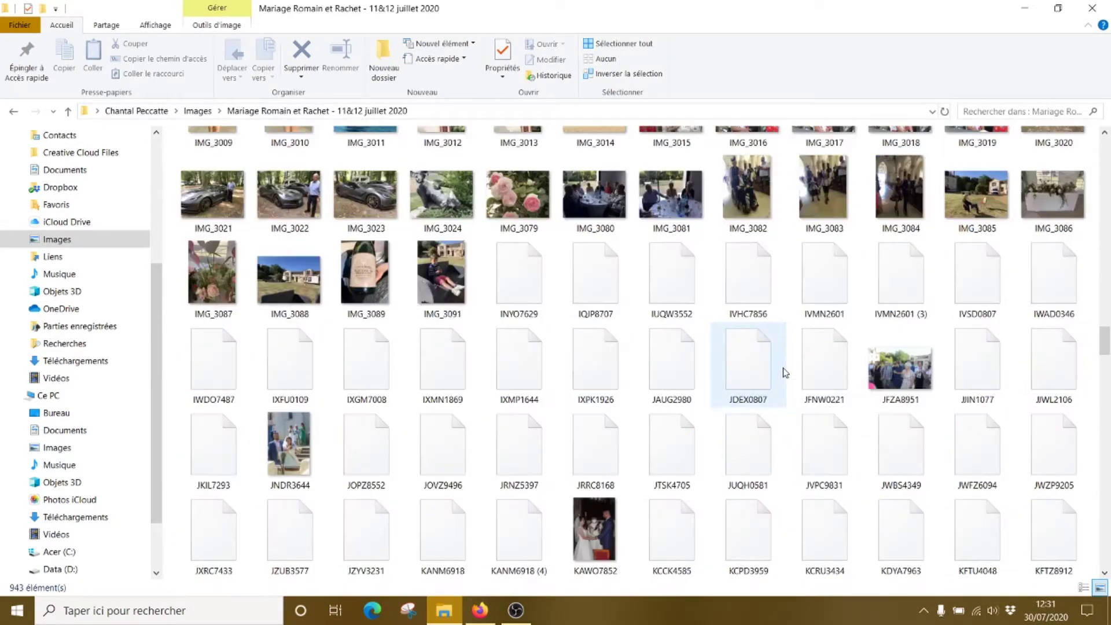
{"action": "scroll", "coordinate": [782, 347], "scroll_direction": "up", "scroll_amount": 11}
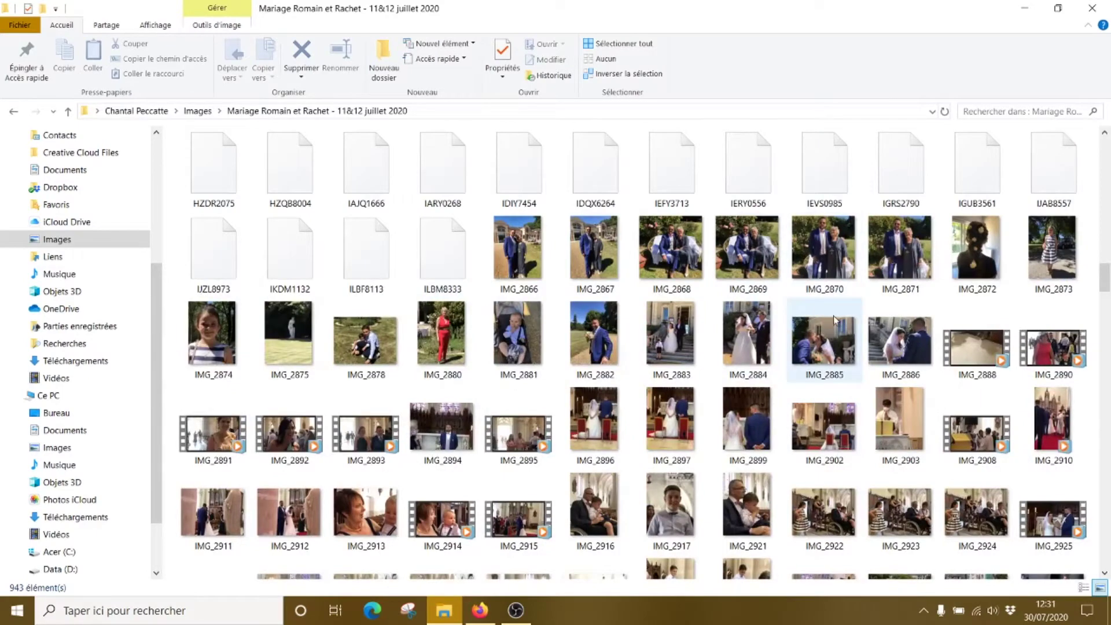
{"action": "scroll", "coordinate": [822, 324], "scroll_direction": "down", "scroll_amount": 3}
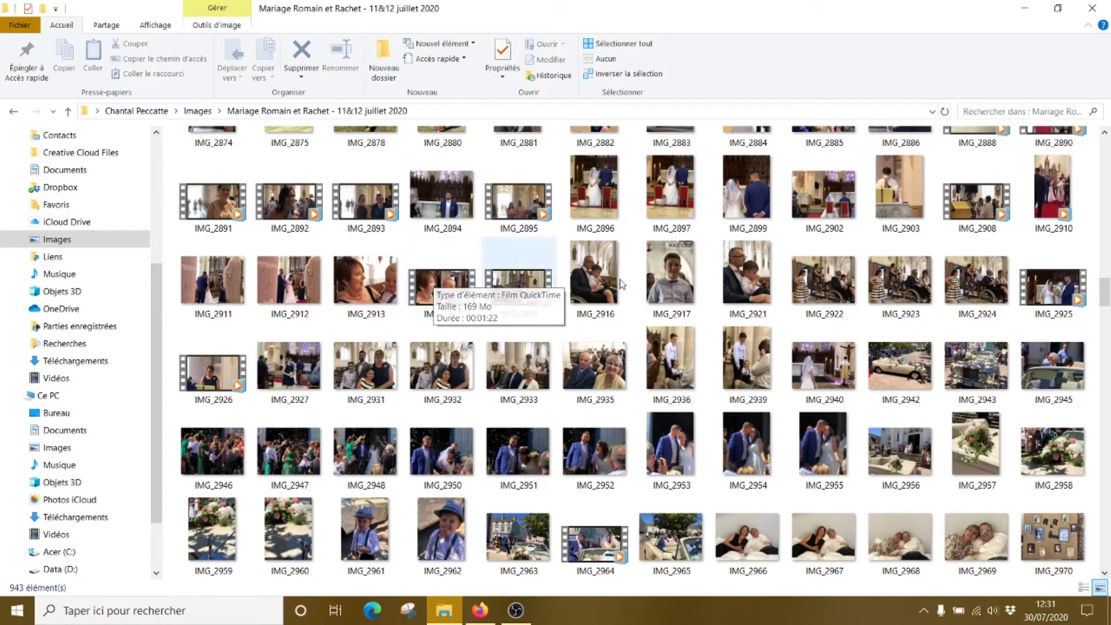
{"action": "scroll", "coordinate": [694, 374], "scroll_direction": "down", "scroll_amount": 5}
{"action": "scroll", "coordinate": [704, 370], "scroll_direction": "up", "scroll_amount": 10}
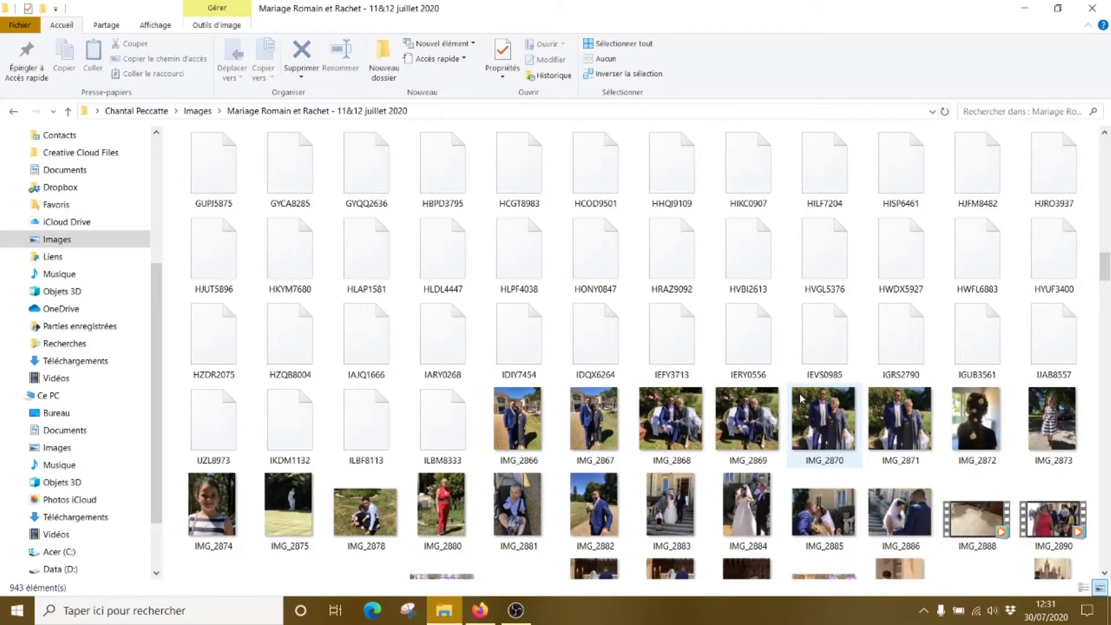
{"action": "scroll", "coordinate": [798, 398], "scroll_direction": "up", "scroll_amount": 3}
{"action": "scroll", "coordinate": [625, 386], "scroll_direction": "down", "scroll_amount": 3}
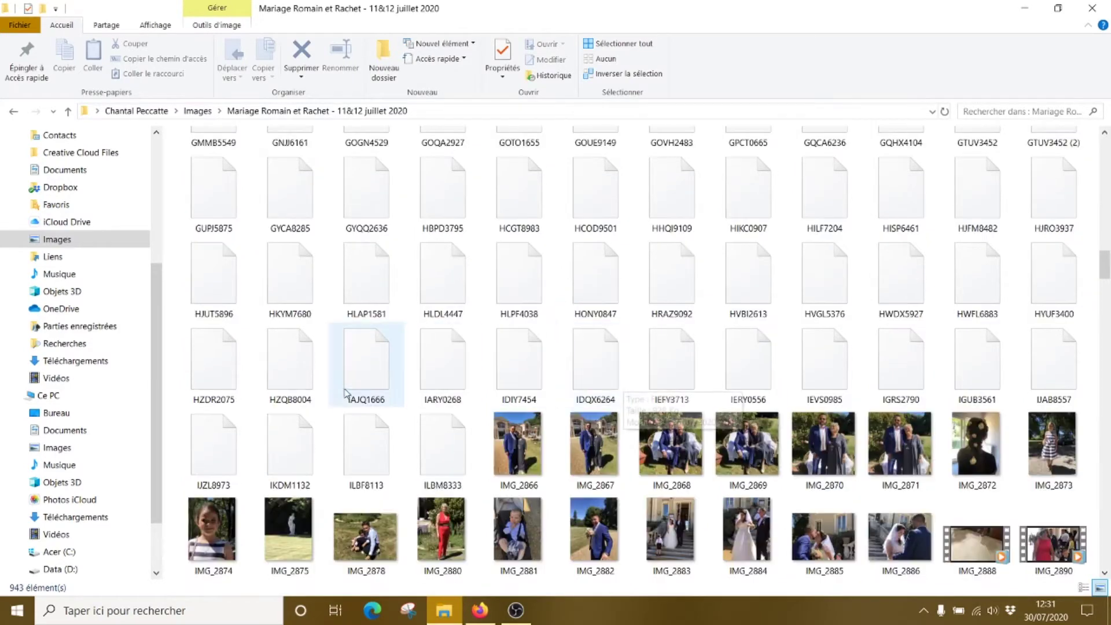
{"action": "scroll", "coordinate": [509, 400], "scroll_direction": "up", "scroll_amount": 3}
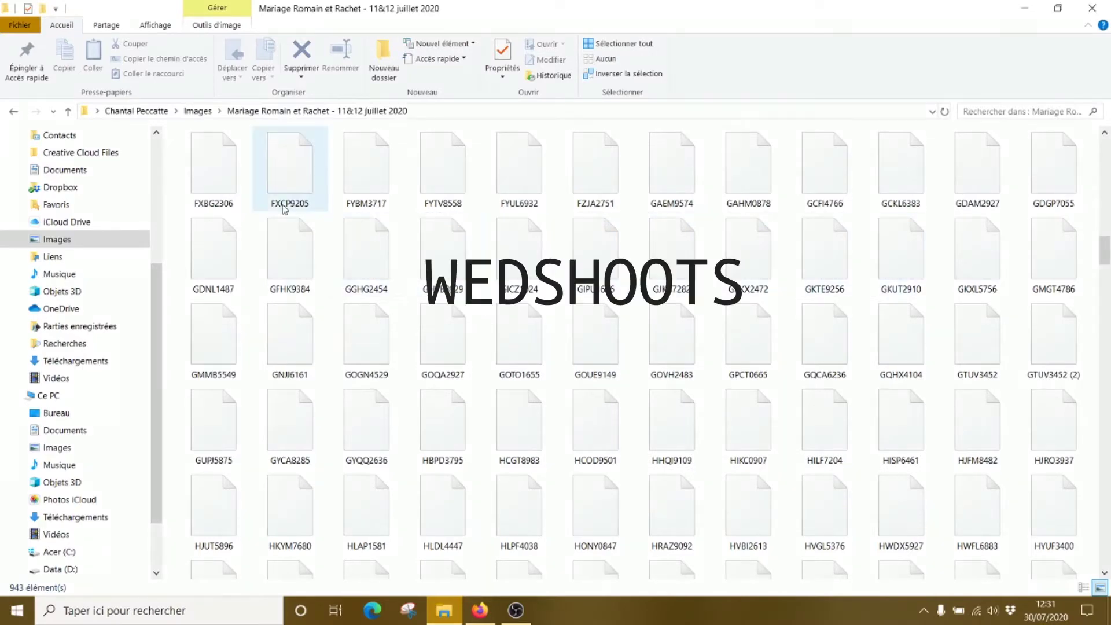
{"action": "scroll", "coordinate": [917, 289], "scroll_direction": "down", "scroll_amount": 3}
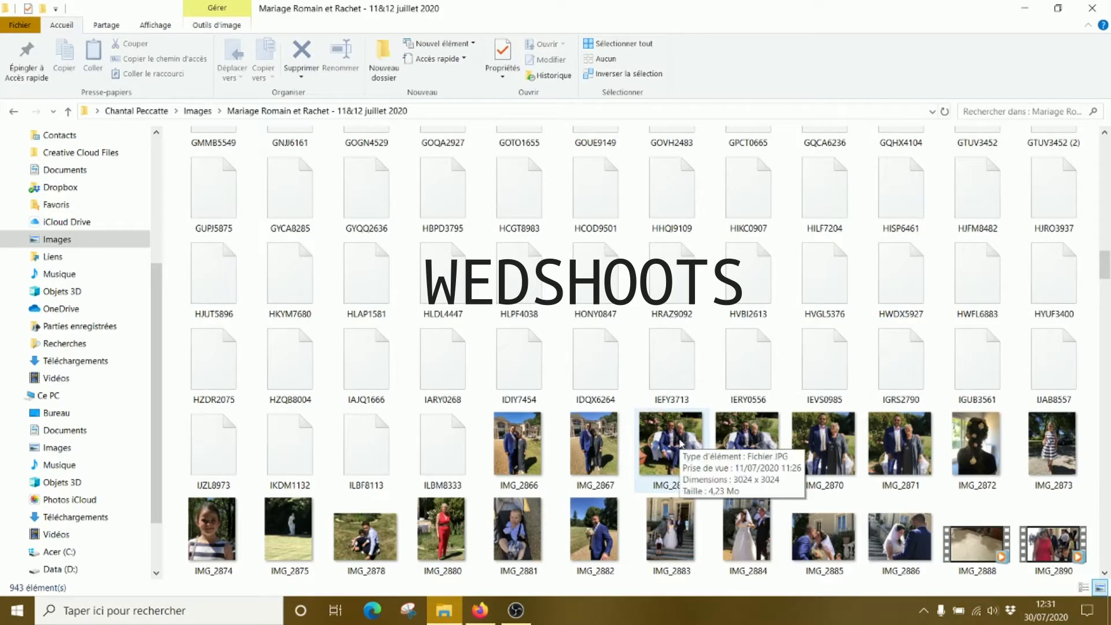
{"action": "scroll", "coordinate": [797, 318], "scroll_direction": "up", "scroll_amount": 3}
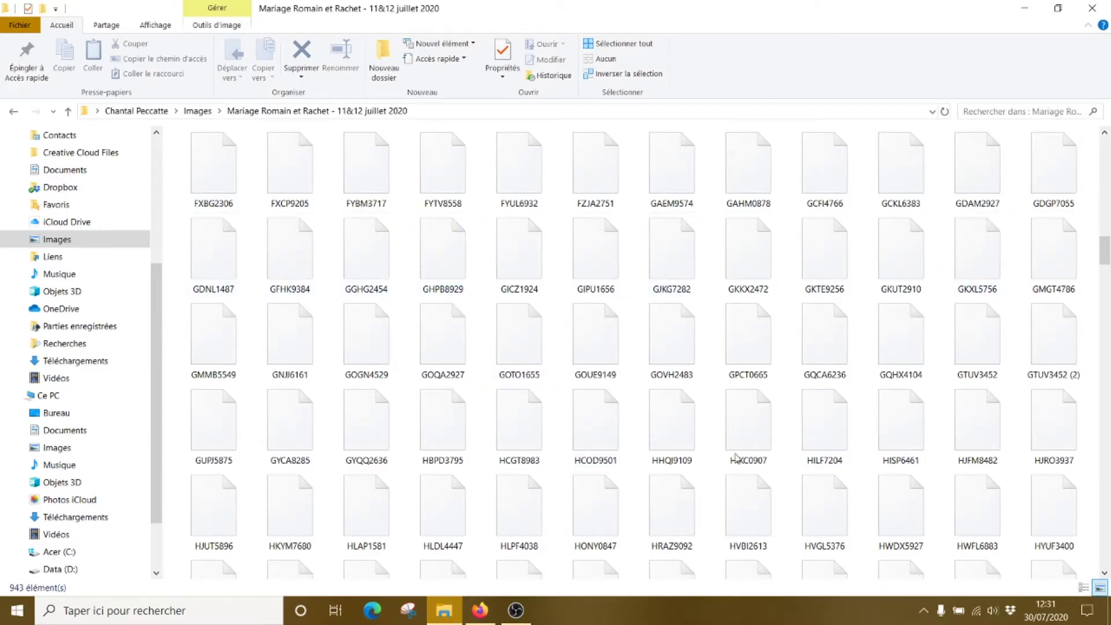
{"action": "scroll", "coordinate": [864, 365], "scroll_direction": "down", "scroll_amount": 20}
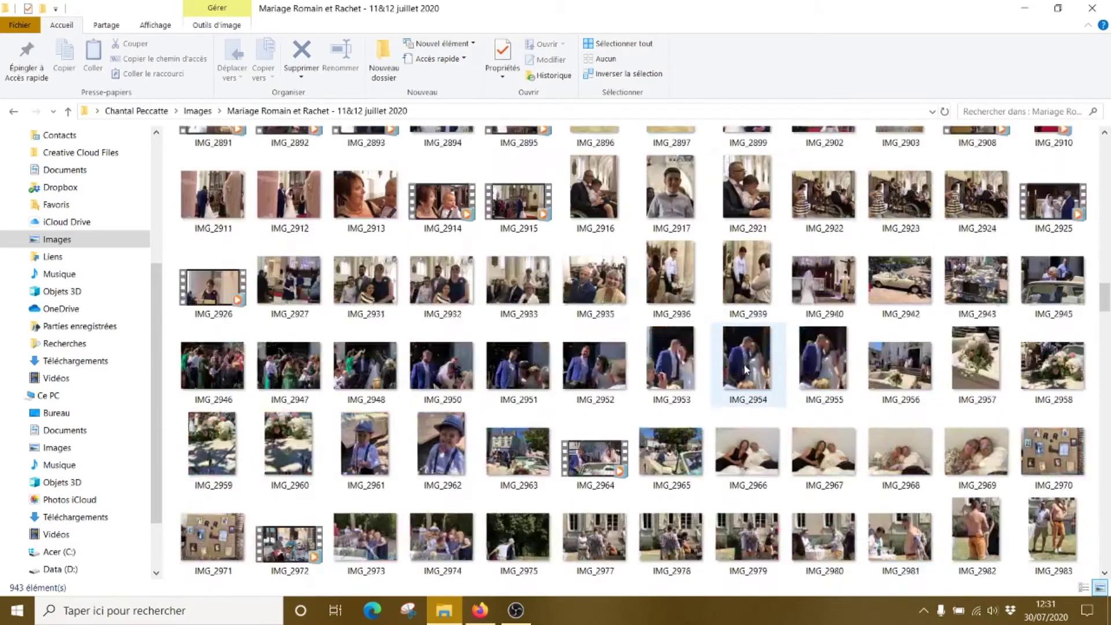
{"action": "scroll", "coordinate": [747, 370], "scroll_direction": "down", "scroll_amount": 12}
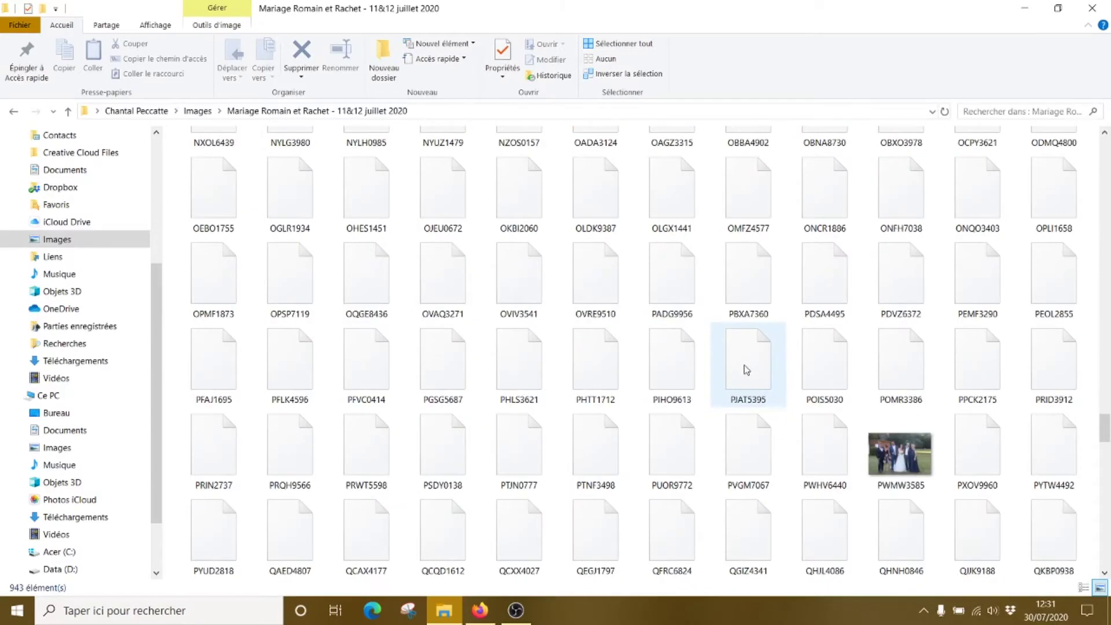
{"action": "scroll", "coordinate": [838, 366], "scroll_direction": "down", "scroll_amount": 6}
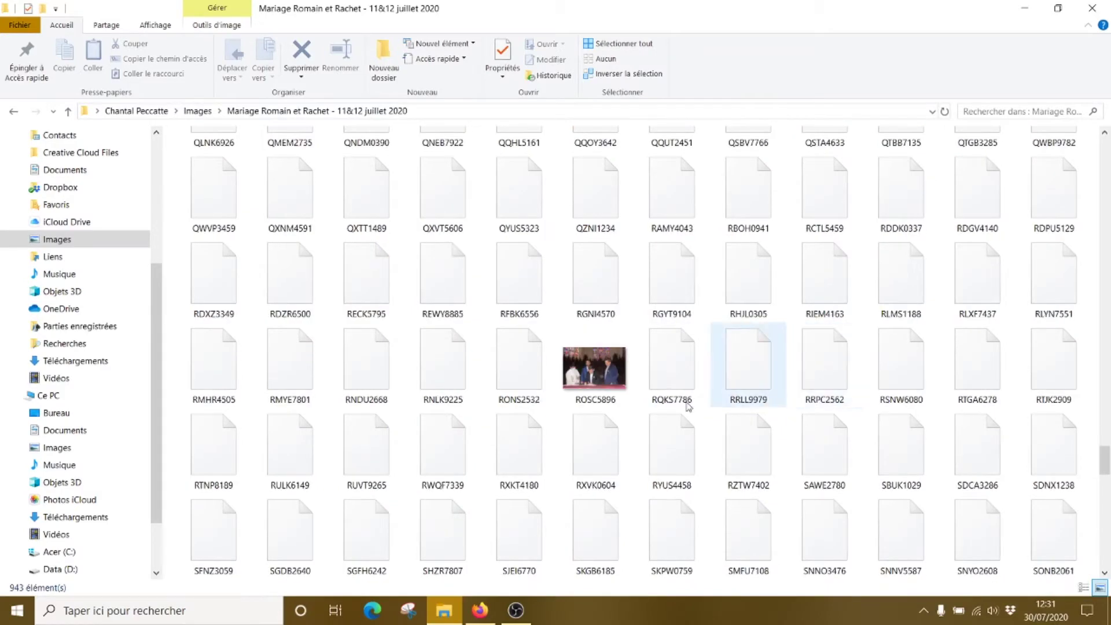
{"action": "scroll", "coordinate": [769, 288], "scroll_direction": "up", "scroll_amount": 18}
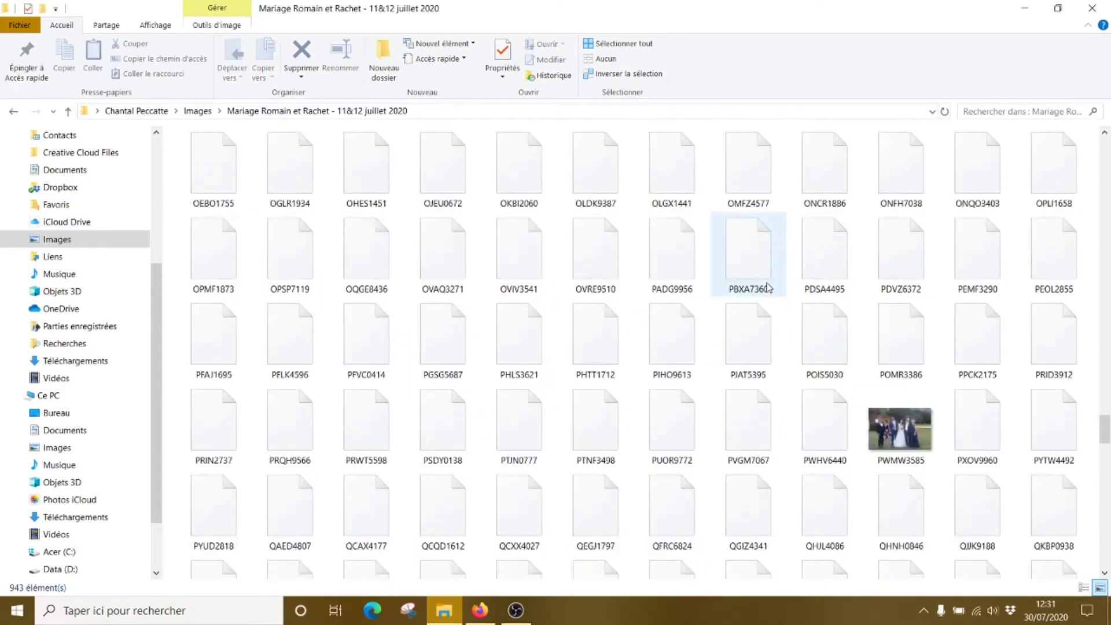
{"action": "scroll", "coordinate": [748, 322], "scroll_direction": "up", "scroll_amount": 8}
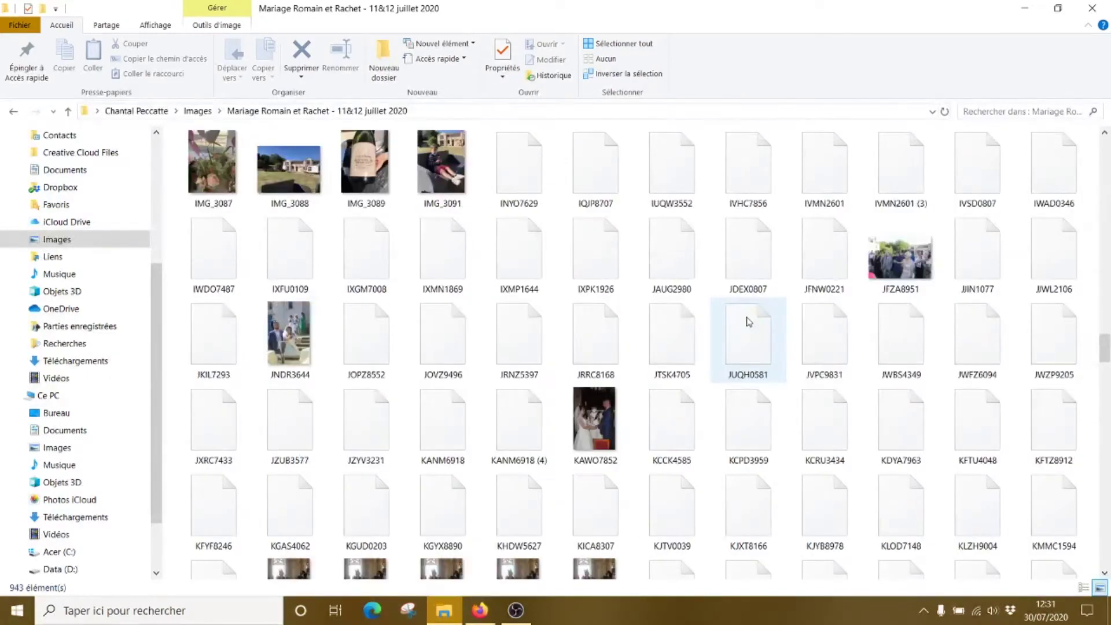
{"action": "scroll", "coordinate": [749, 322], "scroll_direction": "up", "scroll_amount": 8}
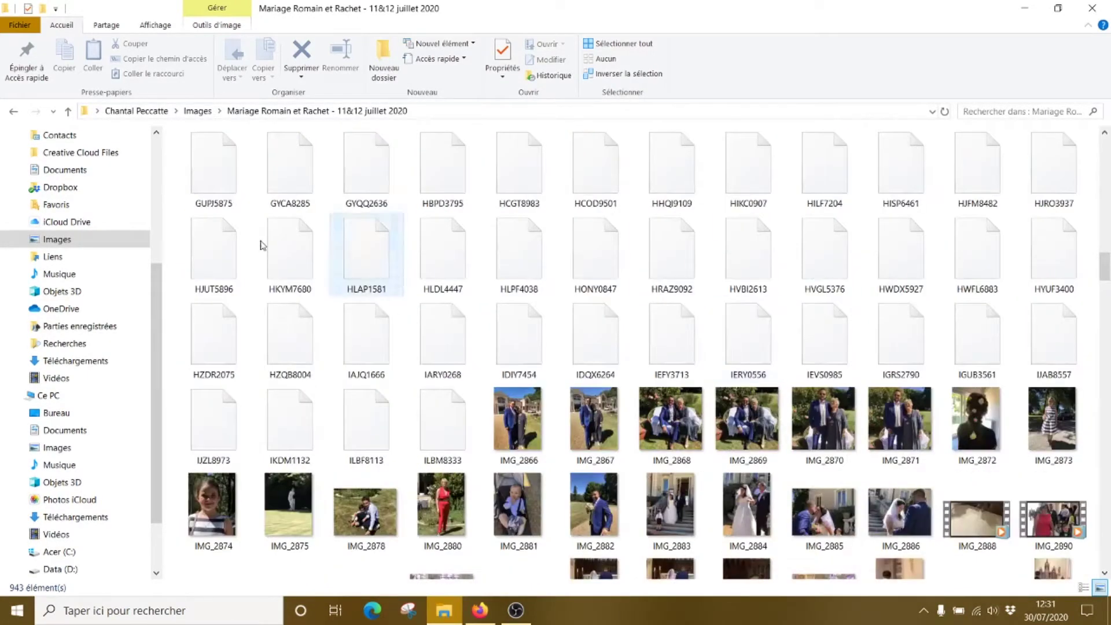
Step: Bring up the choice of programs for opening the file GUPJ5875 and review the applications offered
{"action": "right_click", "coordinate": [219, 154]}
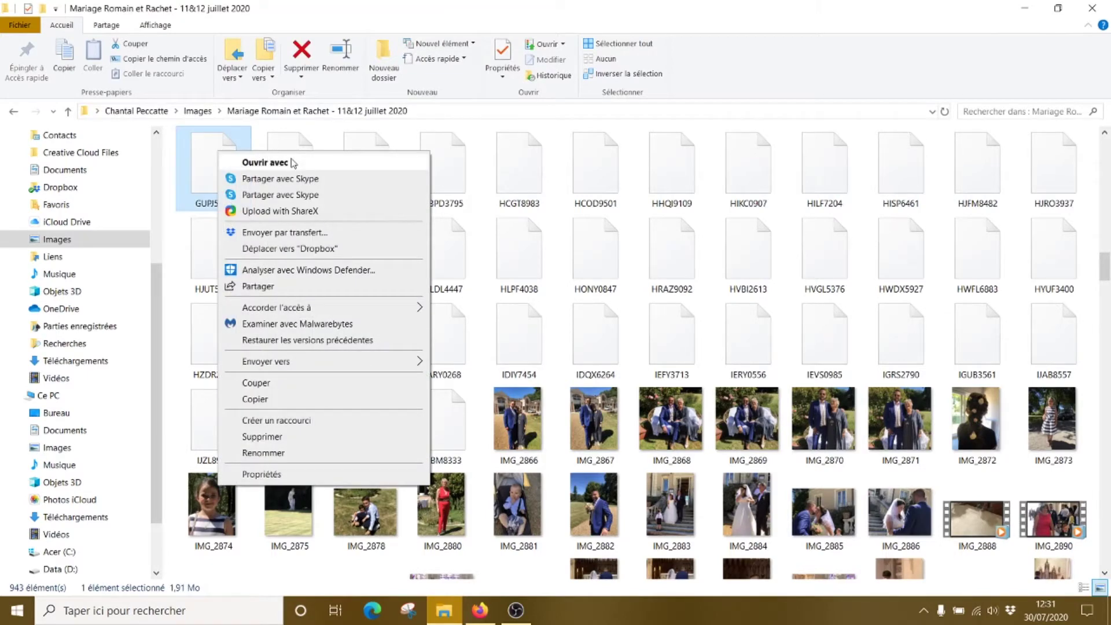
{"action": "left_click", "coordinate": [280, 165]}
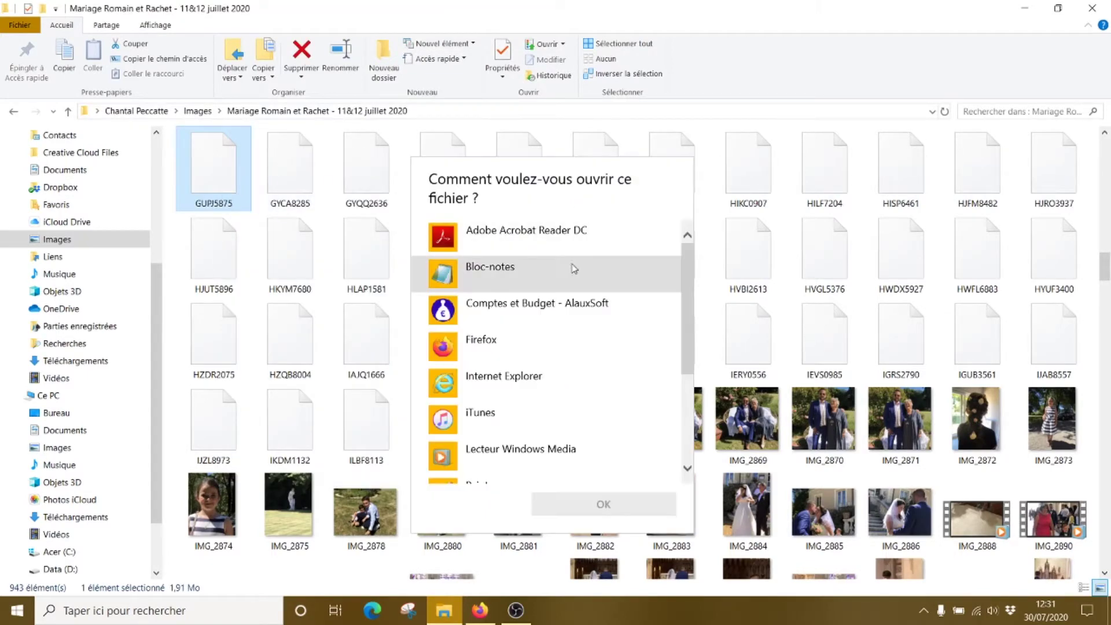
{"action": "scroll", "coordinate": [605, 266], "scroll_direction": "down", "scroll_amount": 5}
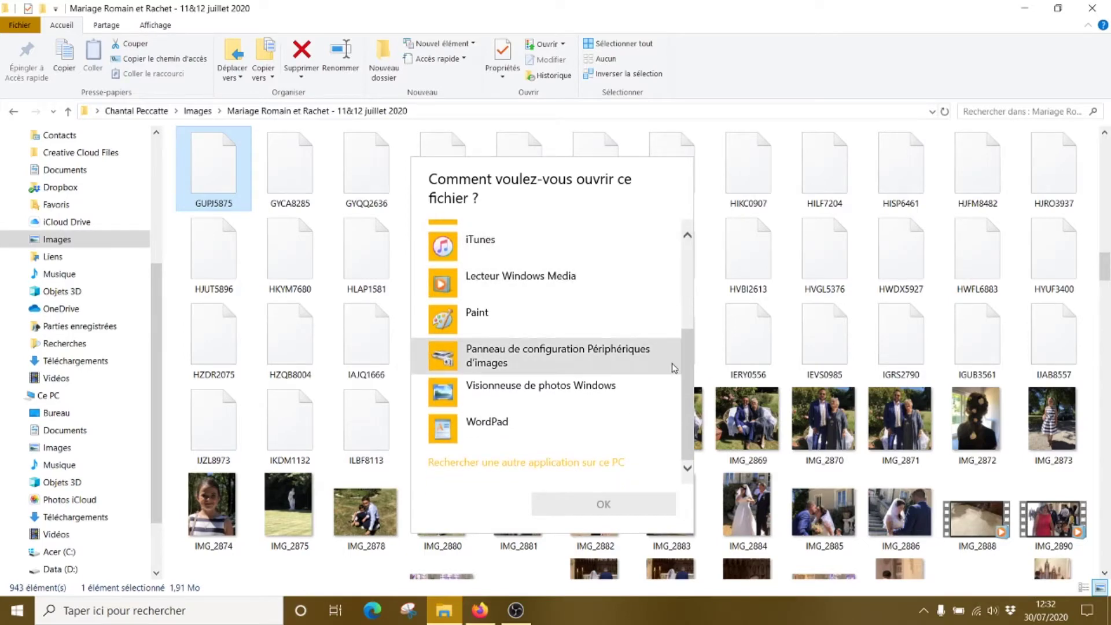
{"action": "left_click_drag", "start_coordinate": [690, 350], "coordinate": [675, 241]}
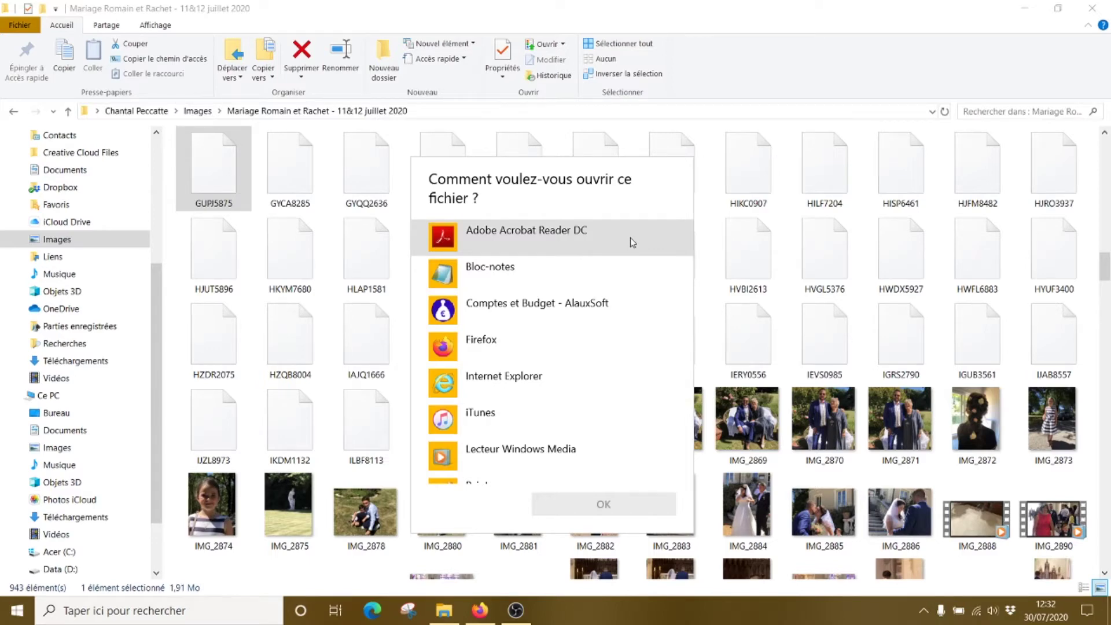
{"action": "scroll", "coordinate": [631, 238], "scroll_direction": "down", "scroll_amount": 1}
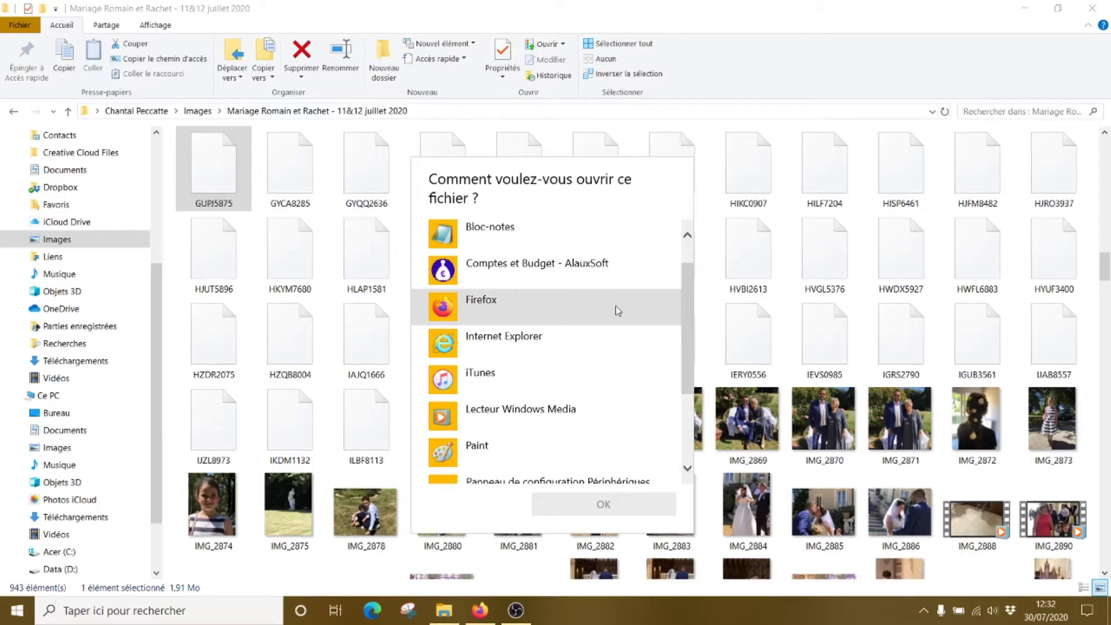
{"action": "scroll", "coordinate": [618, 310], "scroll_direction": "down", "scroll_amount": 2}
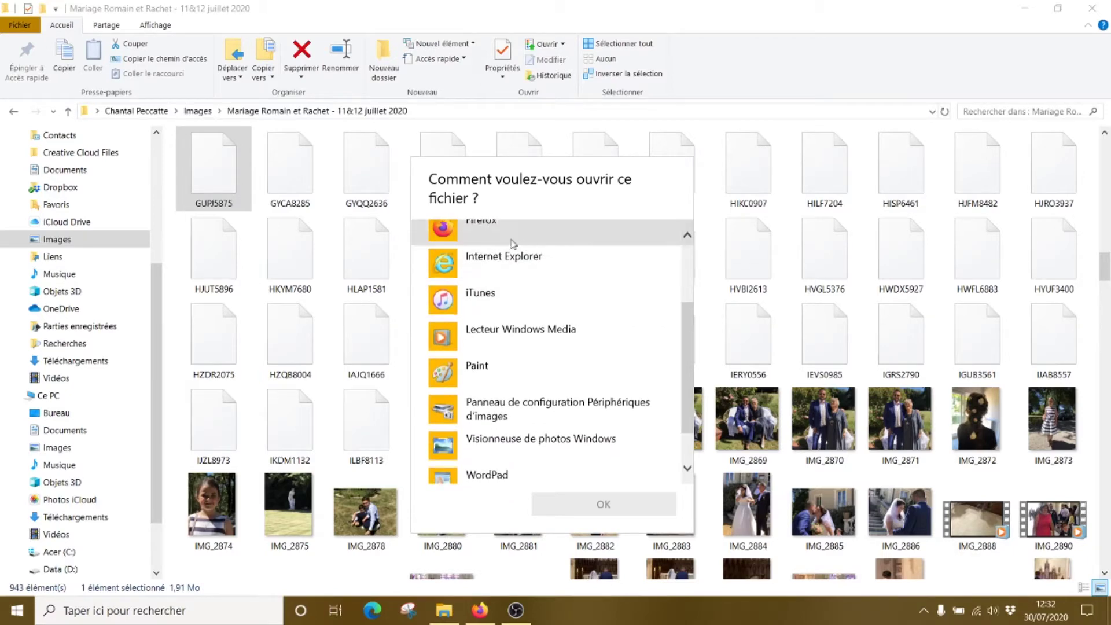
{"action": "scroll", "coordinate": [519, 254], "scroll_direction": "up", "scroll_amount": 3}
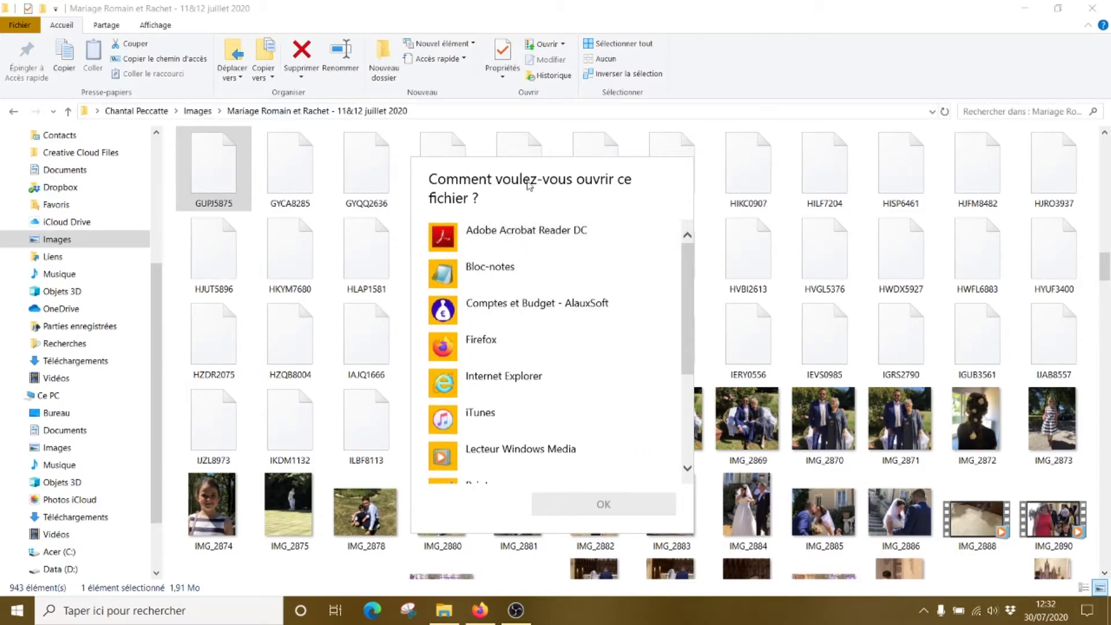
{"action": "scroll", "coordinate": [529, 297], "scroll_direction": "down", "scroll_amount": 4}
{"action": "scroll", "coordinate": [623, 331], "scroll_direction": "down", "scroll_amount": 1}
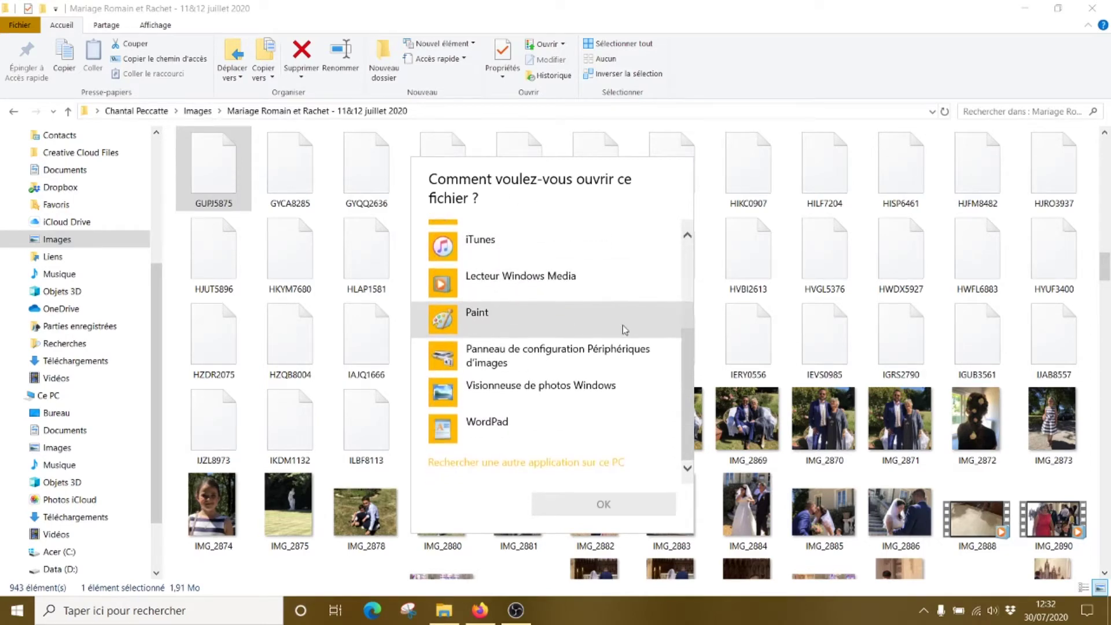
Step: Browse the Programmes folder for another application to open the file, and cancel without choosing one
{"action": "left_click", "coordinate": [543, 463]}
{"action": "scroll", "coordinate": [441, 266], "scroll_direction": "down", "scroll_amount": 8}
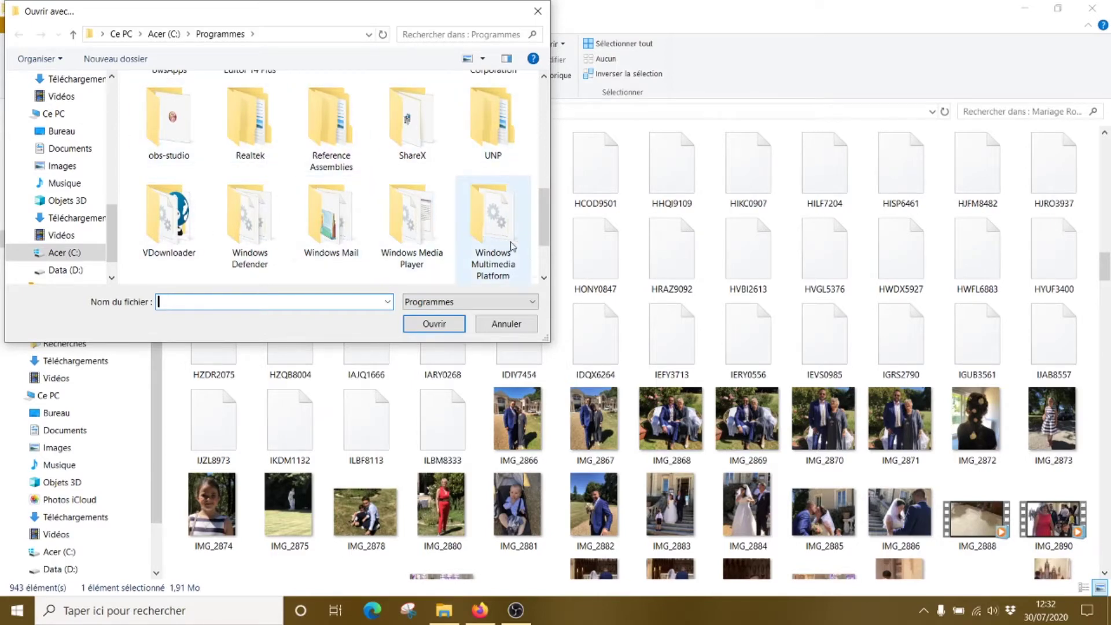
{"action": "left_click", "coordinate": [524, 323]}
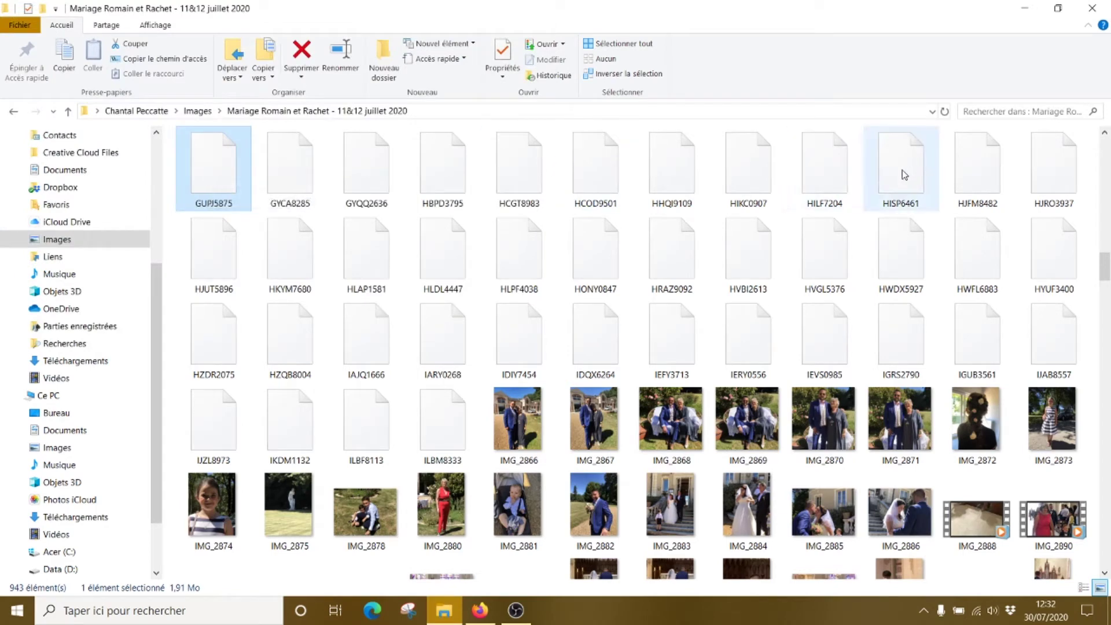
Step: Open the file GUPJ5875 with Visionneuse de photos Windows to view the picture, and close the viewer
{"action": "right_click", "coordinate": [217, 168]}
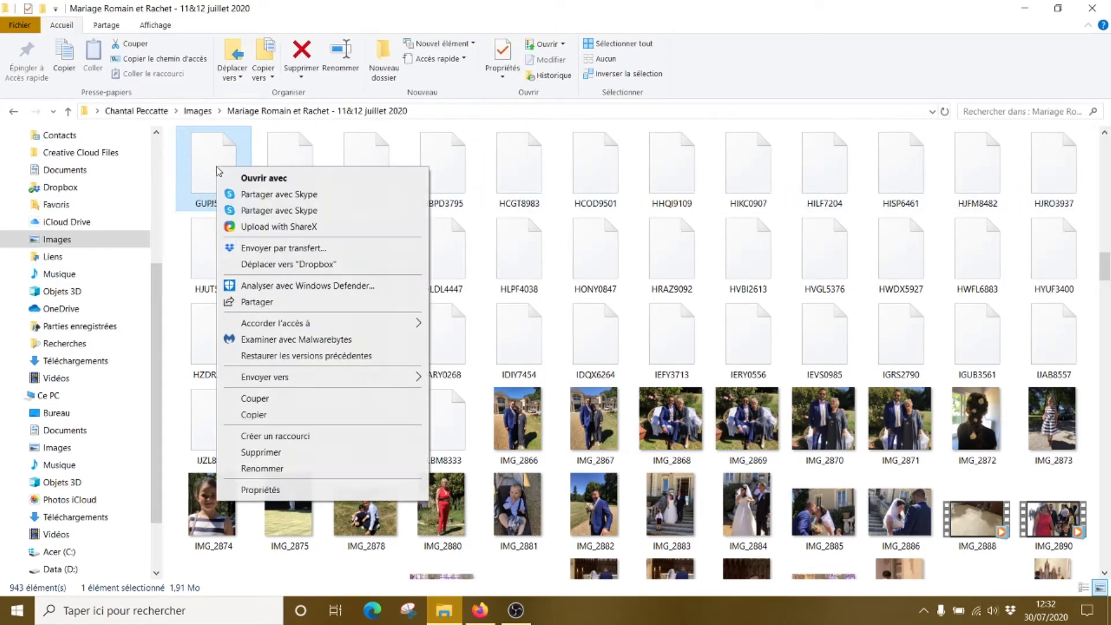
{"action": "left_click", "coordinate": [288, 181]}
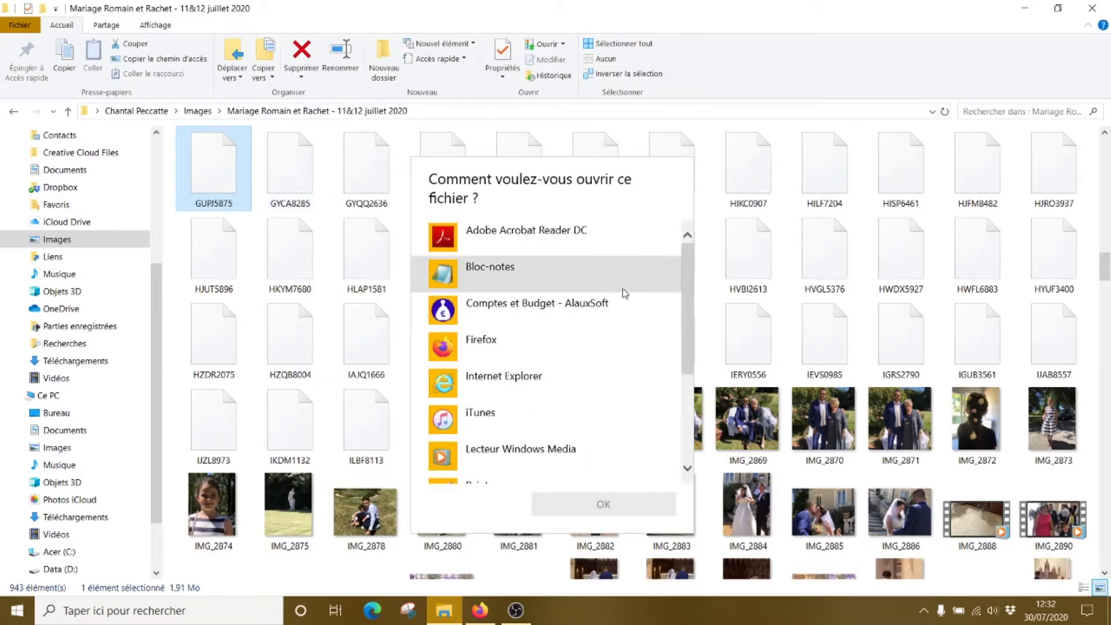
{"action": "scroll", "coordinate": [623, 293], "scroll_direction": "down", "scroll_amount": 5}
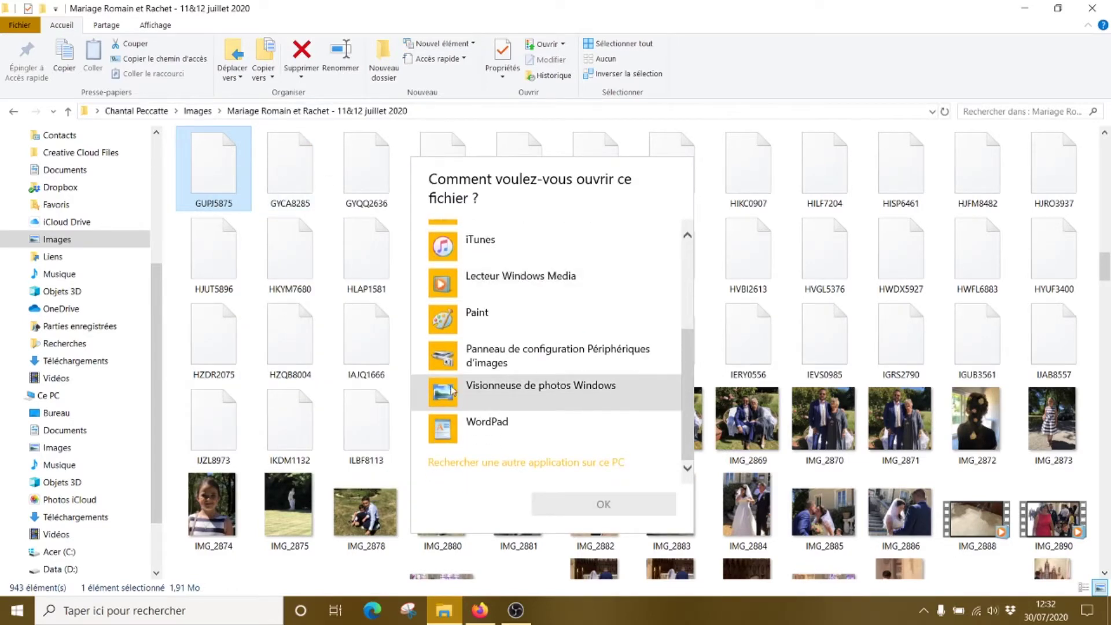
{"action": "left_click", "coordinate": [589, 396]}
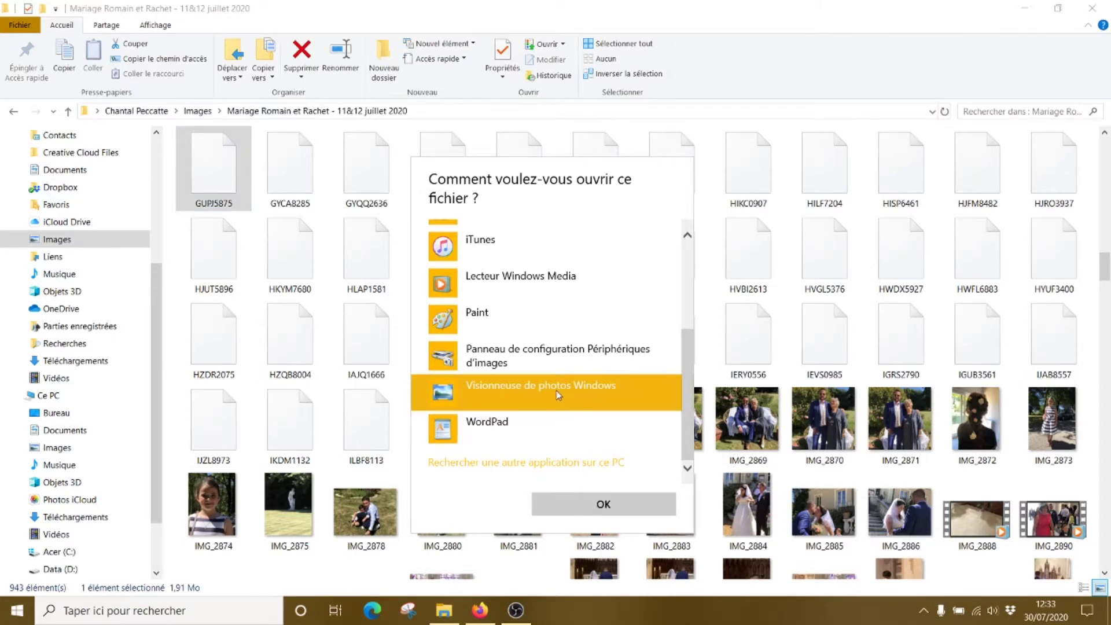
{"action": "left_click", "coordinate": [581, 493]}
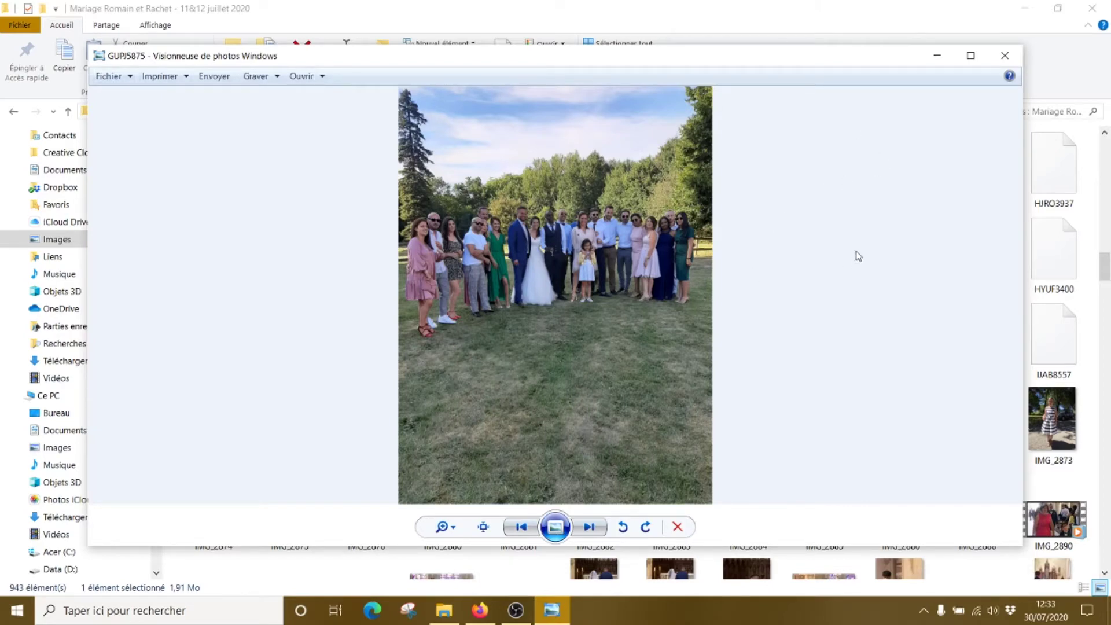
{"action": "left_click", "coordinate": [1001, 61]}
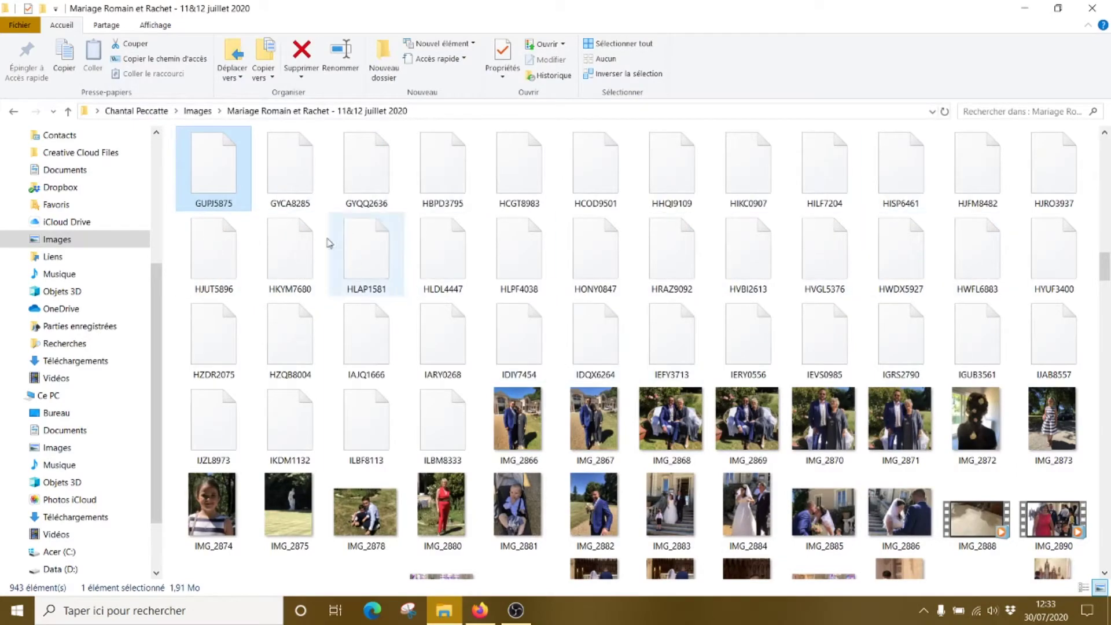
Step: Look through the wedding folder for other files without previews and return to the first files
{"action": "scroll", "coordinate": [359, 261], "scroll_direction": "down", "scroll_amount": 10}
{"action": "scroll", "coordinate": [394, 369], "scroll_direction": "down", "scroll_amount": 15}
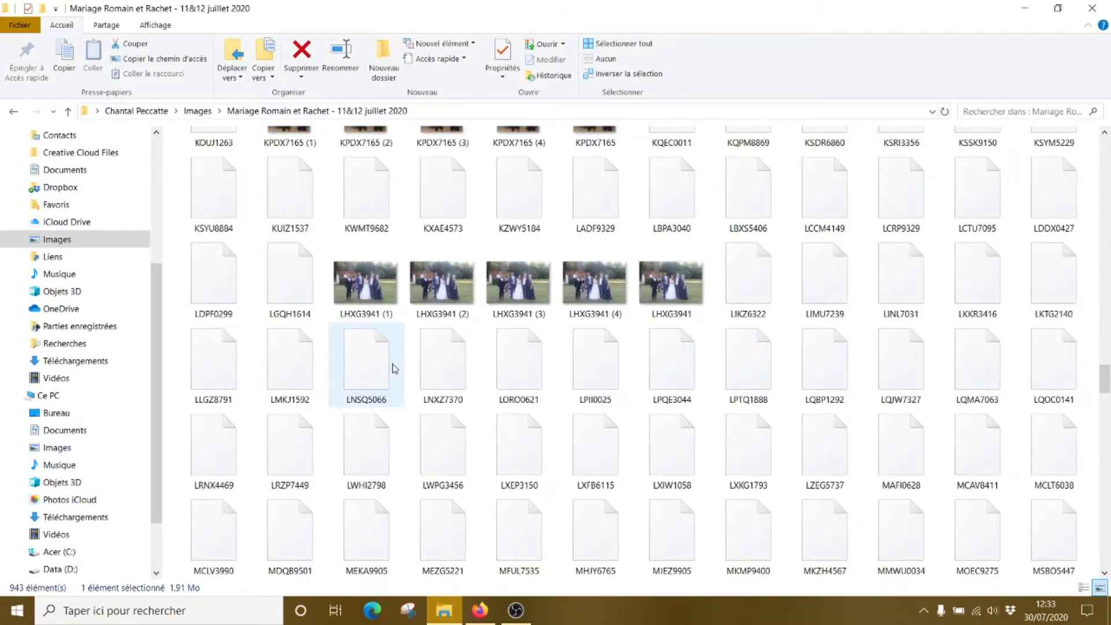
{"action": "scroll", "coordinate": [399, 350], "scroll_direction": "up", "scroll_amount": 5}
{"action": "scroll", "coordinate": [403, 346], "scroll_direction": "up", "scroll_amount": 20}
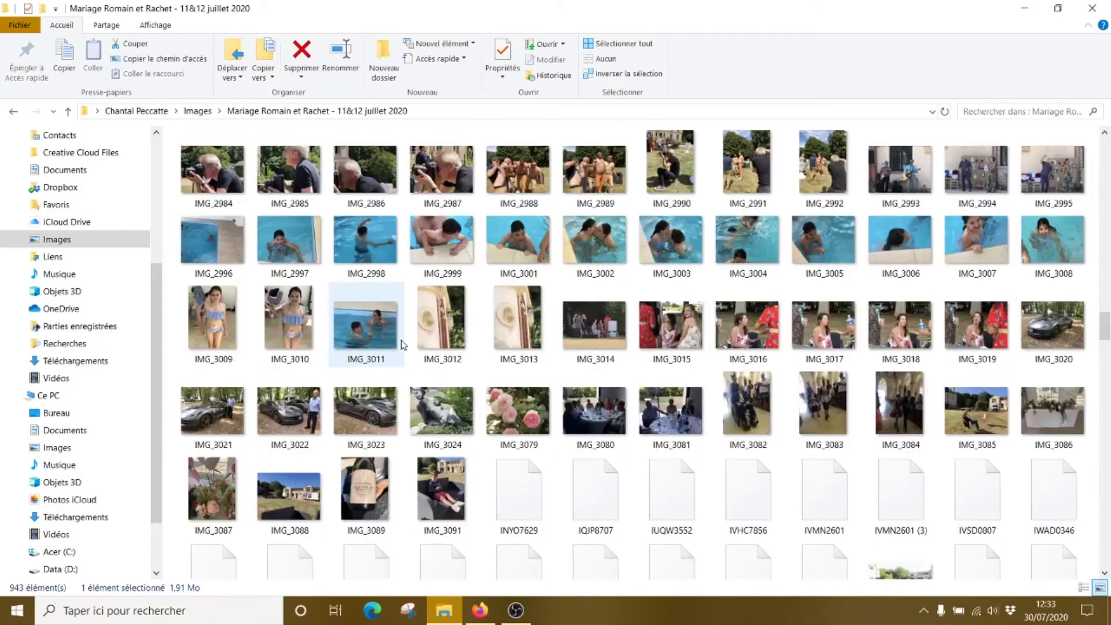
{"action": "scroll", "coordinate": [404, 345], "scroll_direction": "up", "scroll_amount": 10}
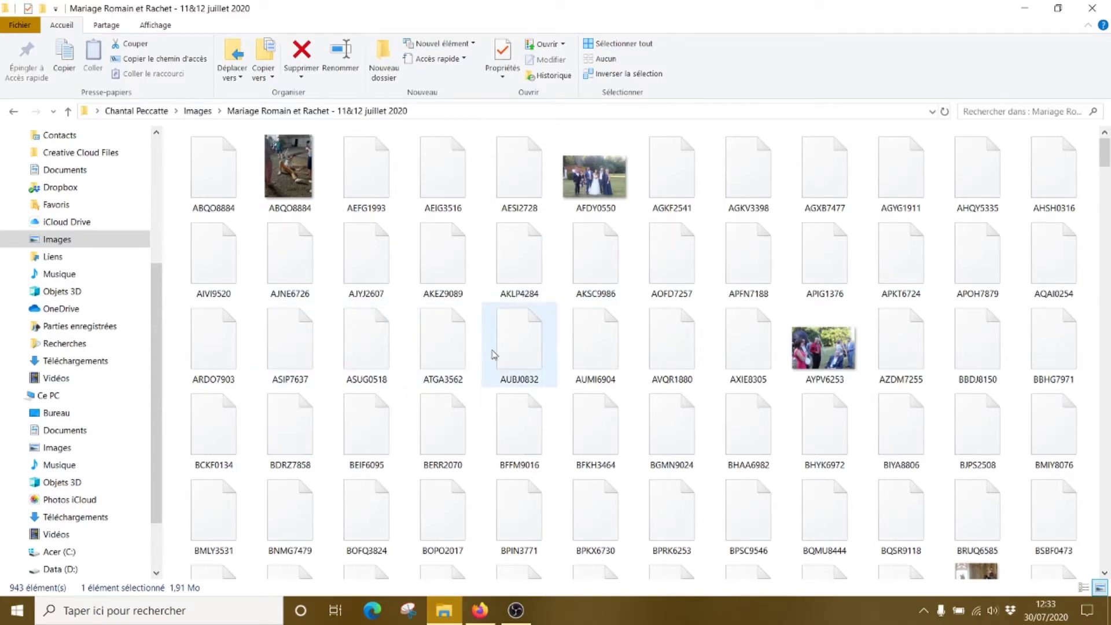
Step: Look further through the wedding folder's files without previews, and switch to Apowersoft Photo Viewer
{"action": "scroll", "coordinate": [494, 355], "scroll_direction": "down", "scroll_amount": 5}
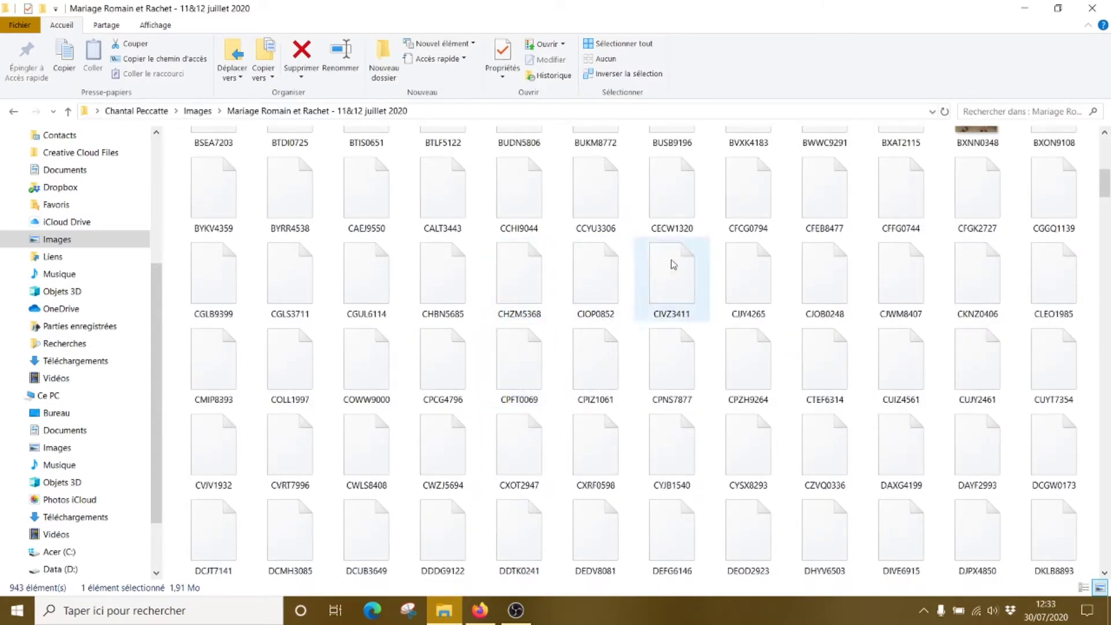
{"action": "scroll", "coordinate": [826, 231], "scroll_direction": "down", "scroll_amount": 12}
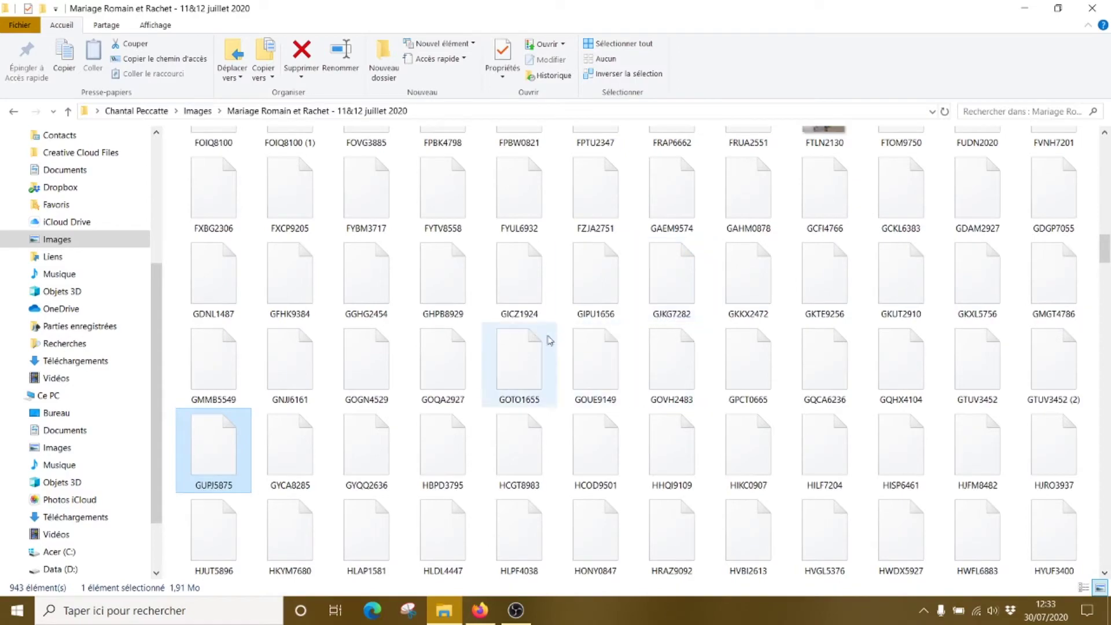
{"action": "scroll", "coordinate": [555, 340], "scroll_direction": "down", "scroll_amount": 20}
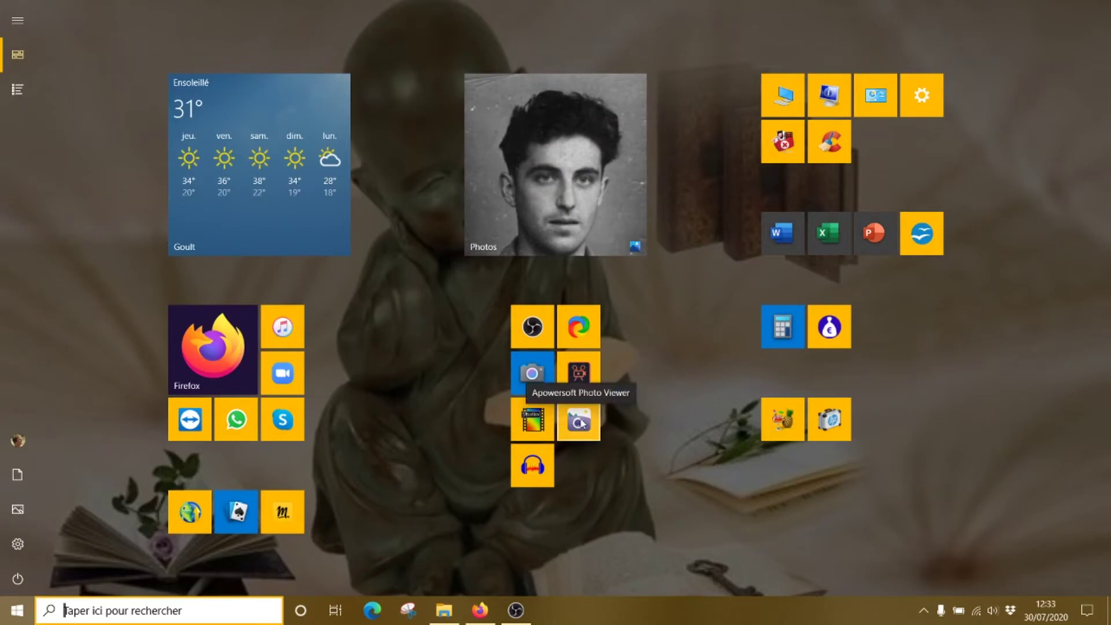
{"action": "left_click", "coordinate": [580, 422]}
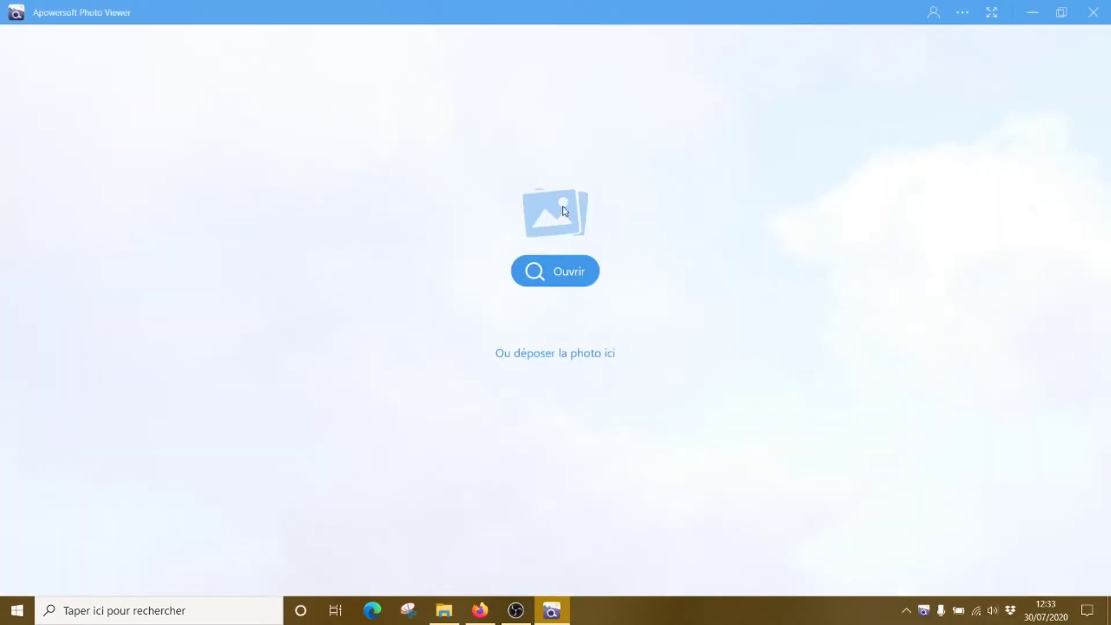
Step: Start opening a file from the wedding folder and look through the pictures offered as supported files
{"action": "left_click", "coordinate": [568, 273]}
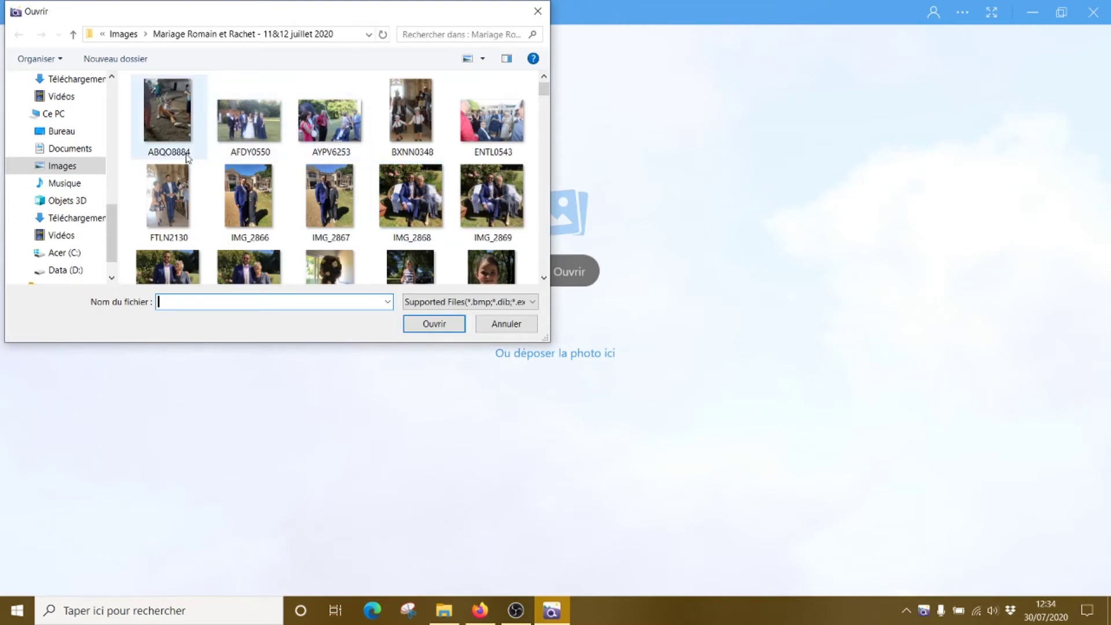
{"action": "scroll", "coordinate": [397, 146], "scroll_direction": "down", "scroll_amount": 10}
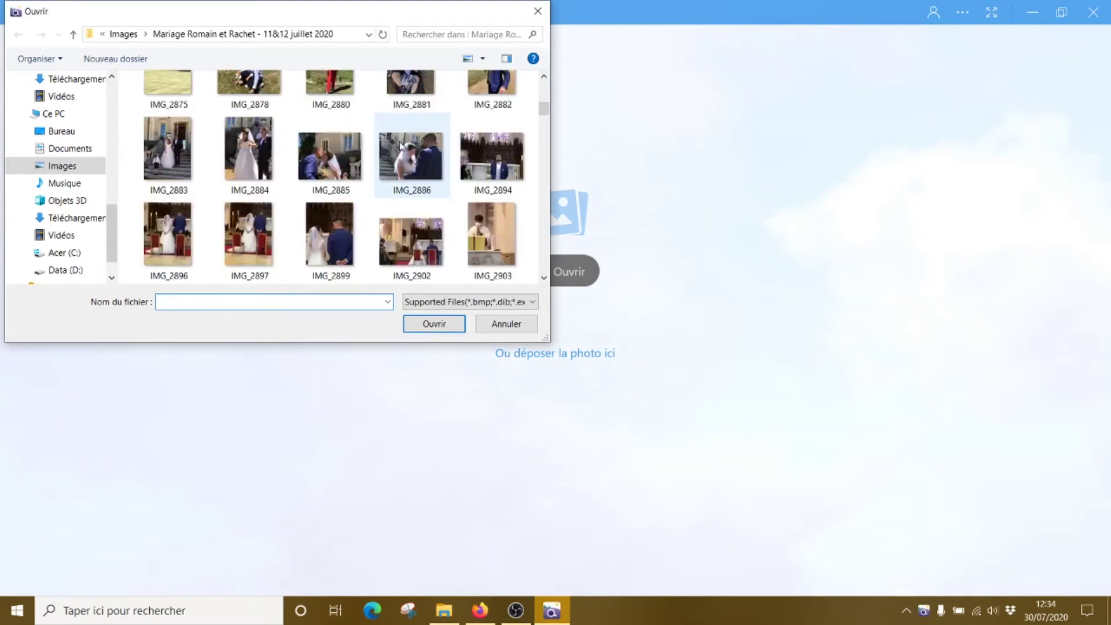
{"action": "scroll", "coordinate": [401, 147], "scroll_direction": "down", "scroll_amount": 10}
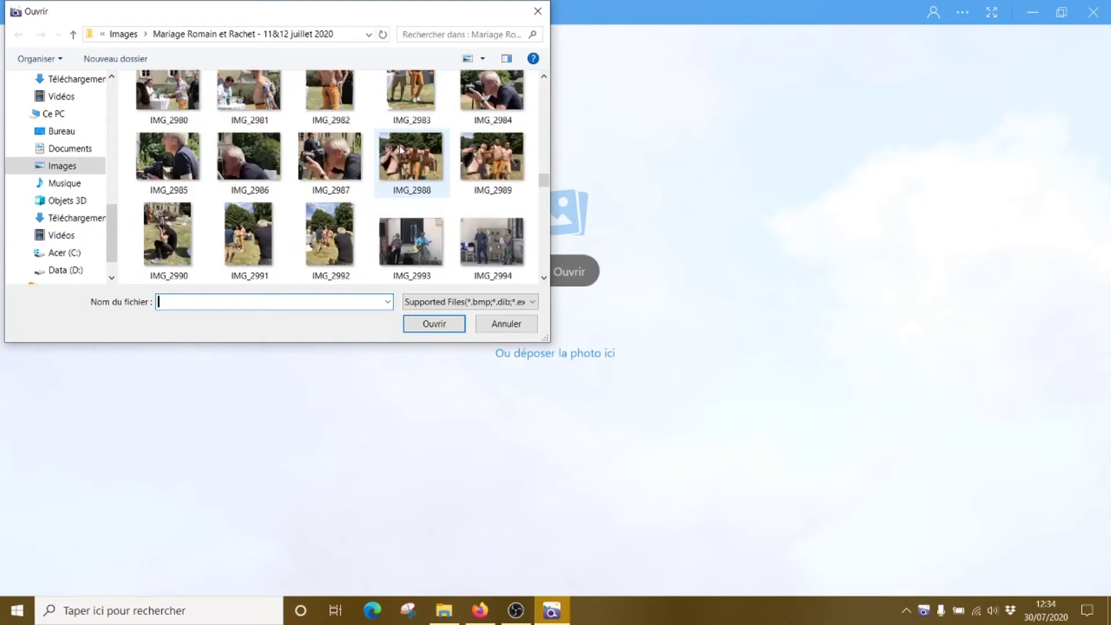
{"action": "scroll", "coordinate": [400, 150], "scroll_direction": "down", "scroll_amount": 10}
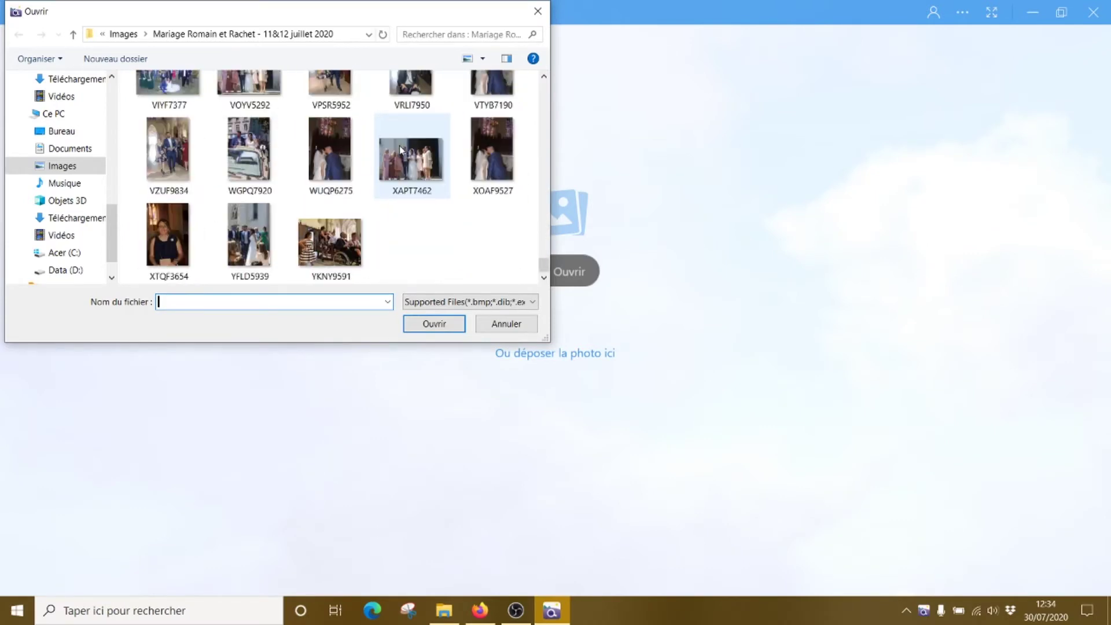
{"action": "scroll", "coordinate": [427, 160], "scroll_direction": "up", "scroll_amount": 8}
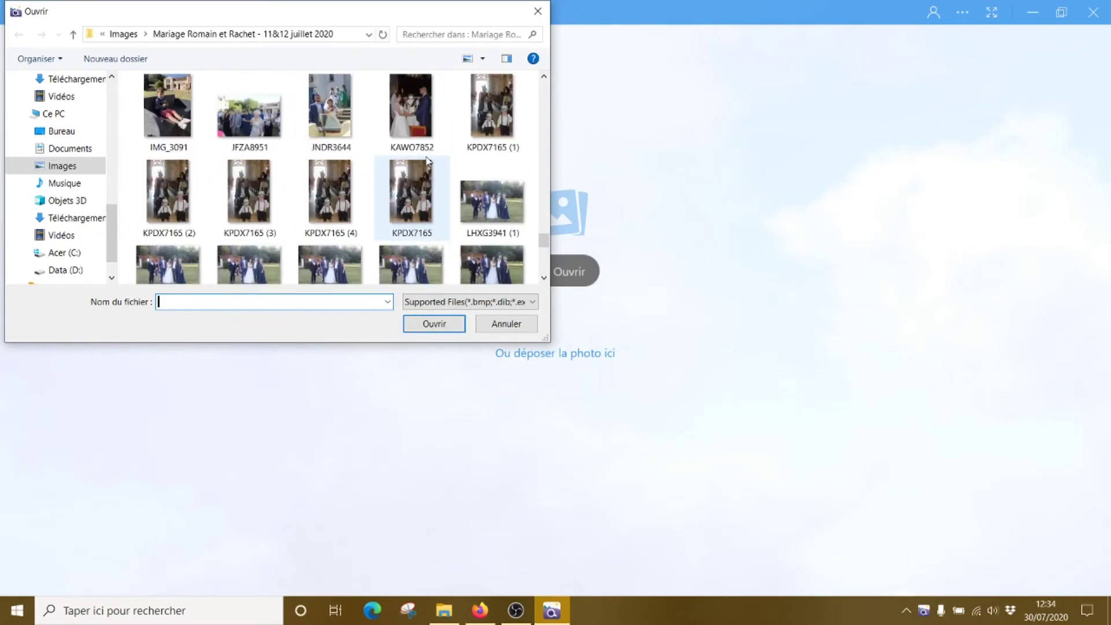
{"action": "scroll", "coordinate": [428, 160], "scroll_direction": "up", "scroll_amount": 10}
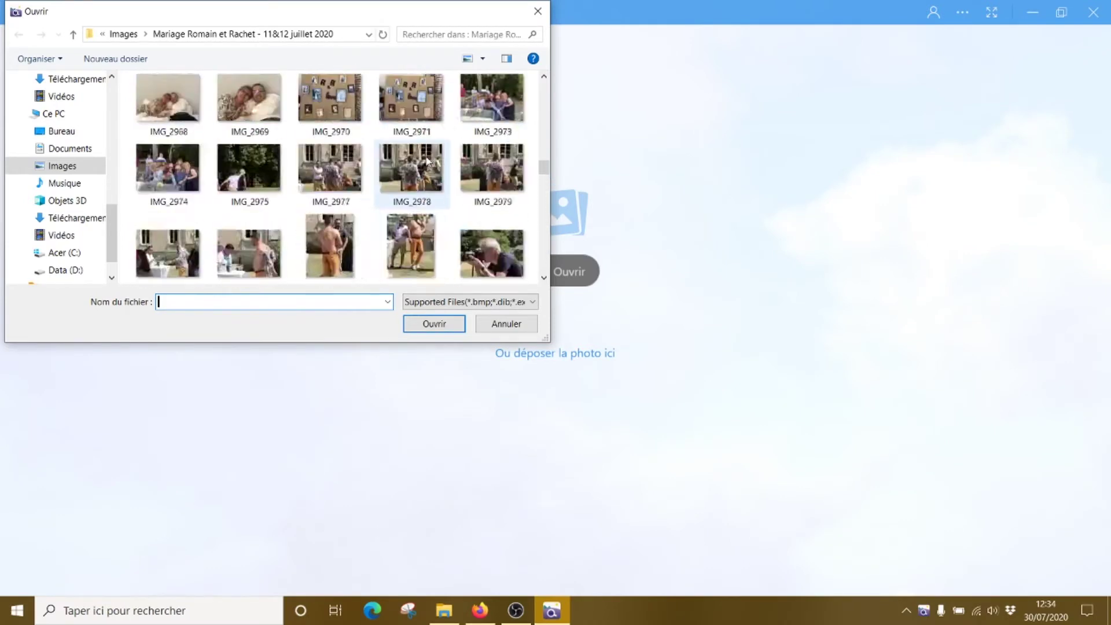
Step: Set the file type filter to All Files(*.*) and open the file ABQO8884 that has no preview
{"action": "left_click", "coordinate": [533, 302]}
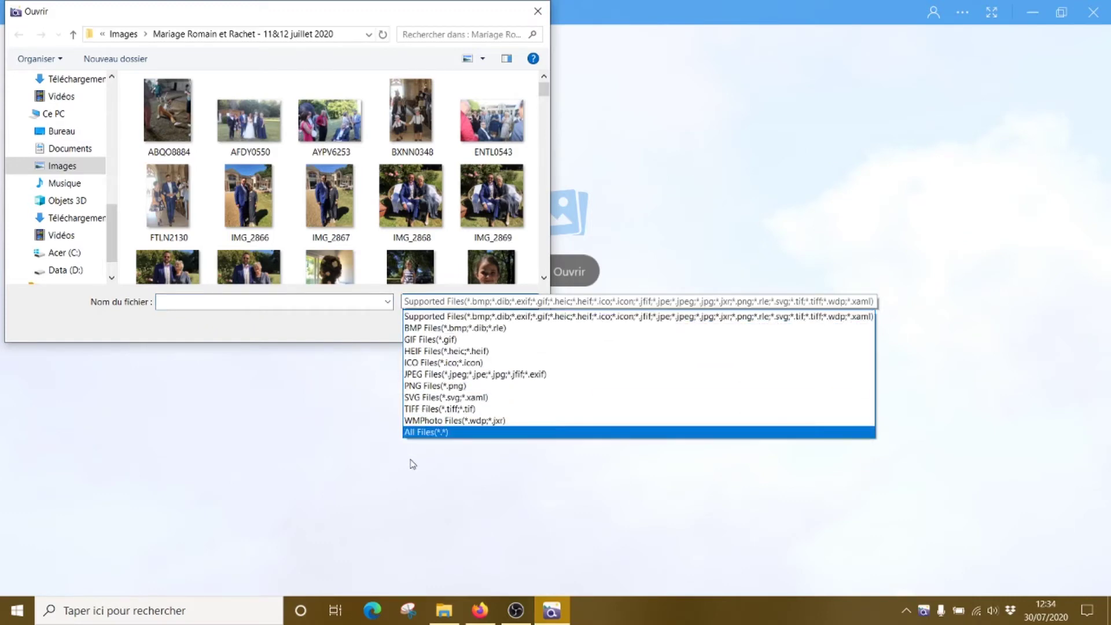
{"action": "left_click", "coordinate": [425, 433]}
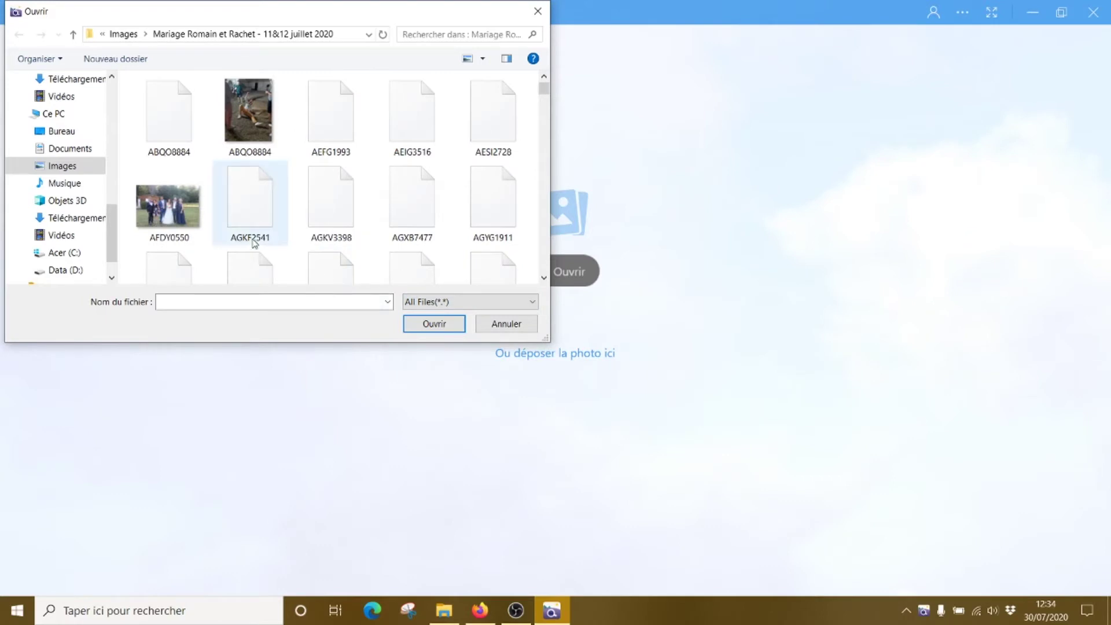
{"action": "left_click", "coordinate": [175, 124]}
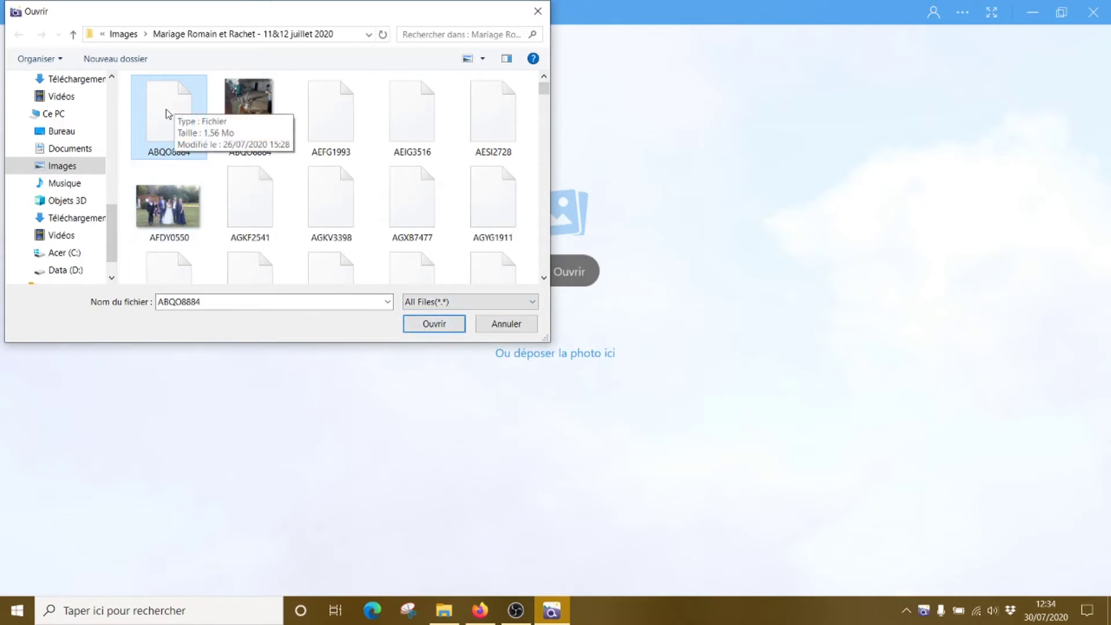
{"action": "left_click", "coordinate": [432, 324]}
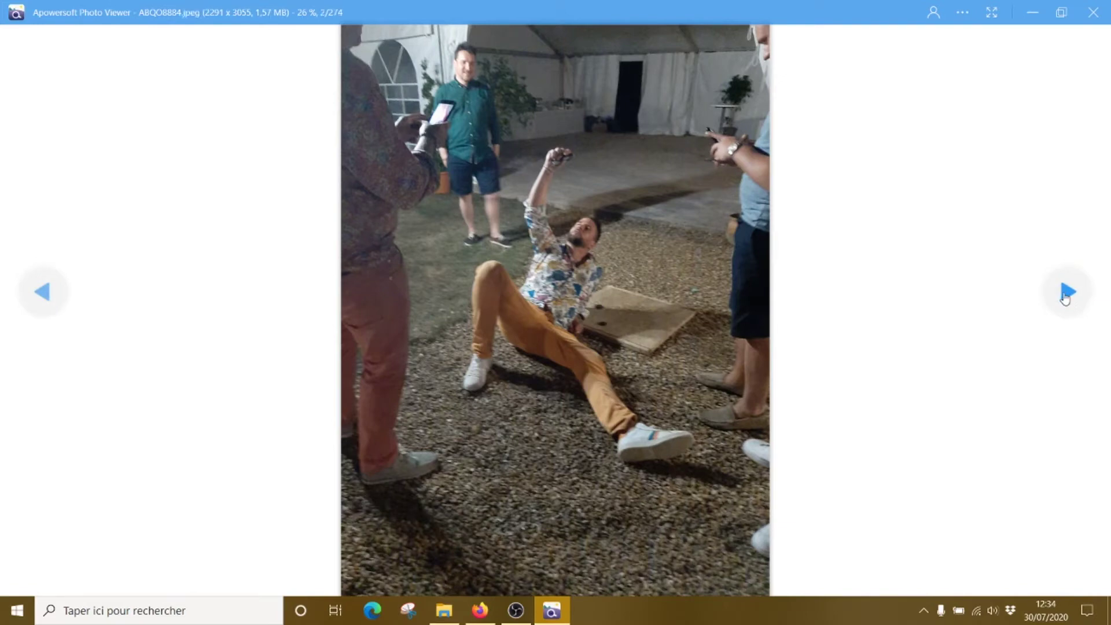
Step: Page forward through the wedding pictures in the viewer as far as AJNE6726
{"action": "left_click", "coordinate": [1066, 298]}
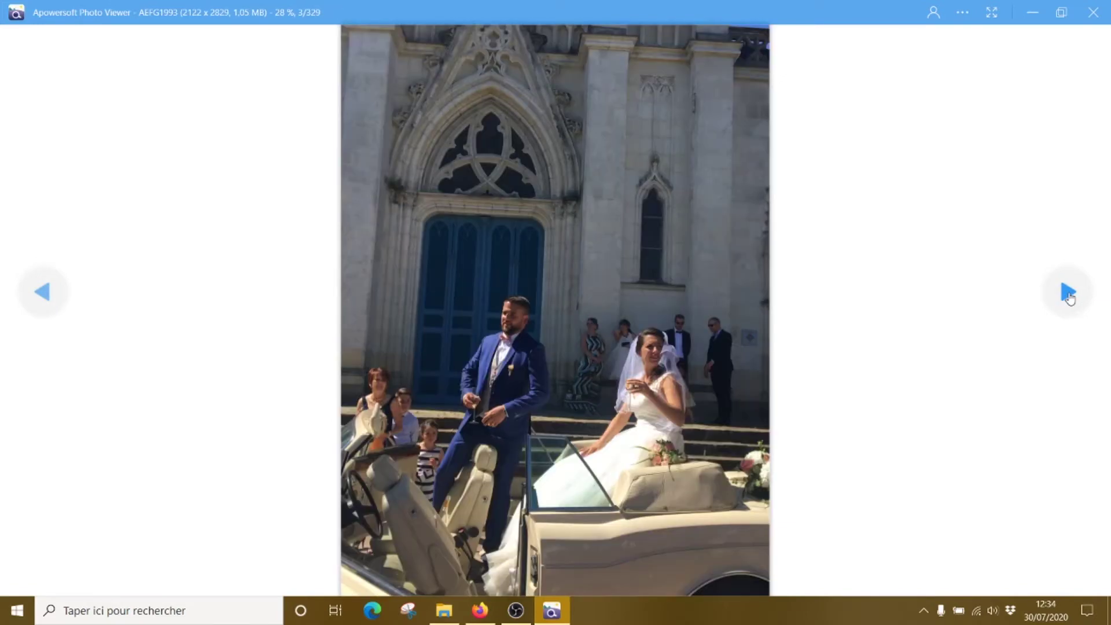
{"action": "left_click", "coordinate": [1069, 298]}
{"action": "left_click", "coordinate": [1068, 298]}
{"action": "left_click", "coordinate": [1069, 298]}
{"action": "left_click", "coordinate": [1069, 299]}
{"action": "left_click", "coordinate": [1068, 298]}
{"action": "left_click", "coordinate": [1068, 298]}
{"action": "left_click", "coordinate": [1069, 298]}
{"action": "left_click", "coordinate": [1068, 298]}
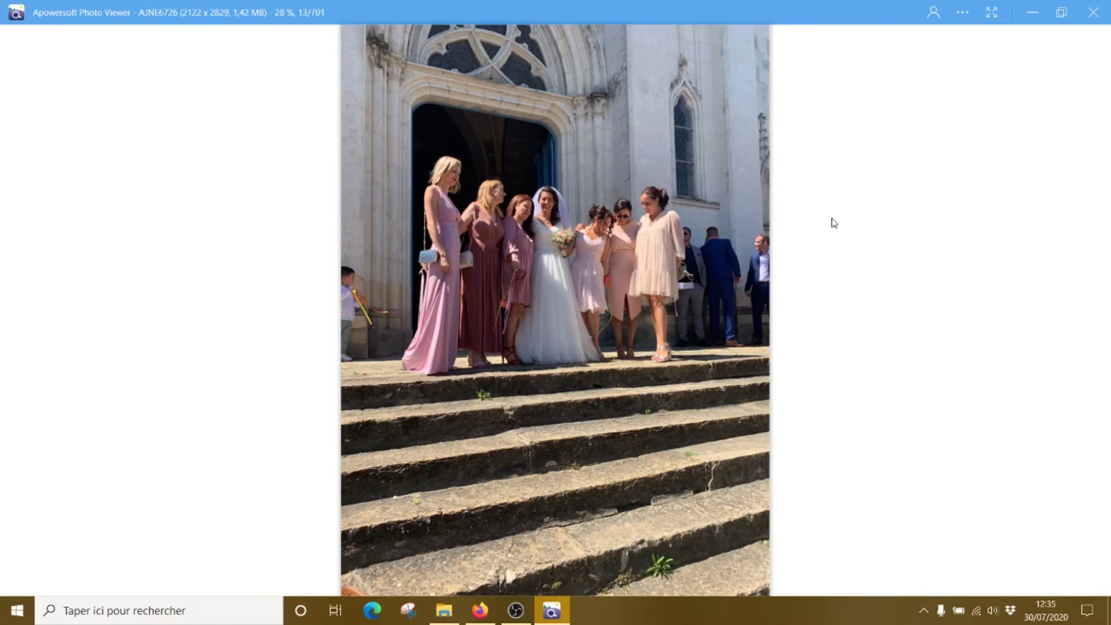
Step: Review the viewer's additional commands, such as Ouvrir, Enregistrer sous and Options
{"action": "left_click", "coordinate": [964, 14]}
{"action": "left_click", "coordinate": [963, 15]}
{"action": "left_click", "coordinate": [969, 14]}
{"action": "left_click", "coordinate": [962, 15]}
{"action": "left_click", "coordinate": [962, 13]}
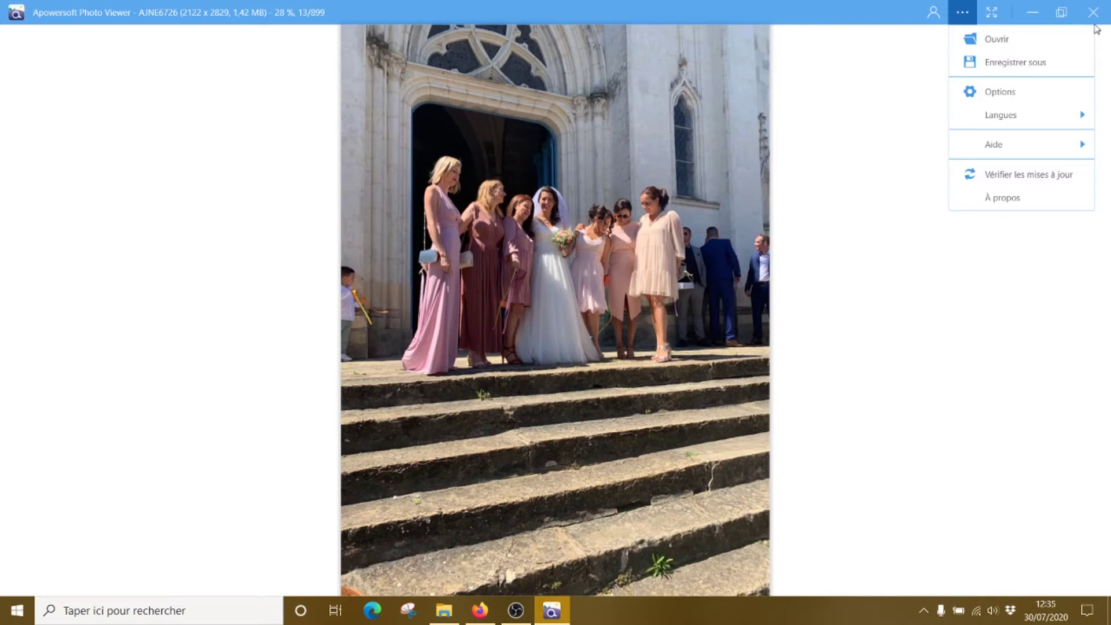
{"action": "left_click", "coordinate": [1094, 13]}
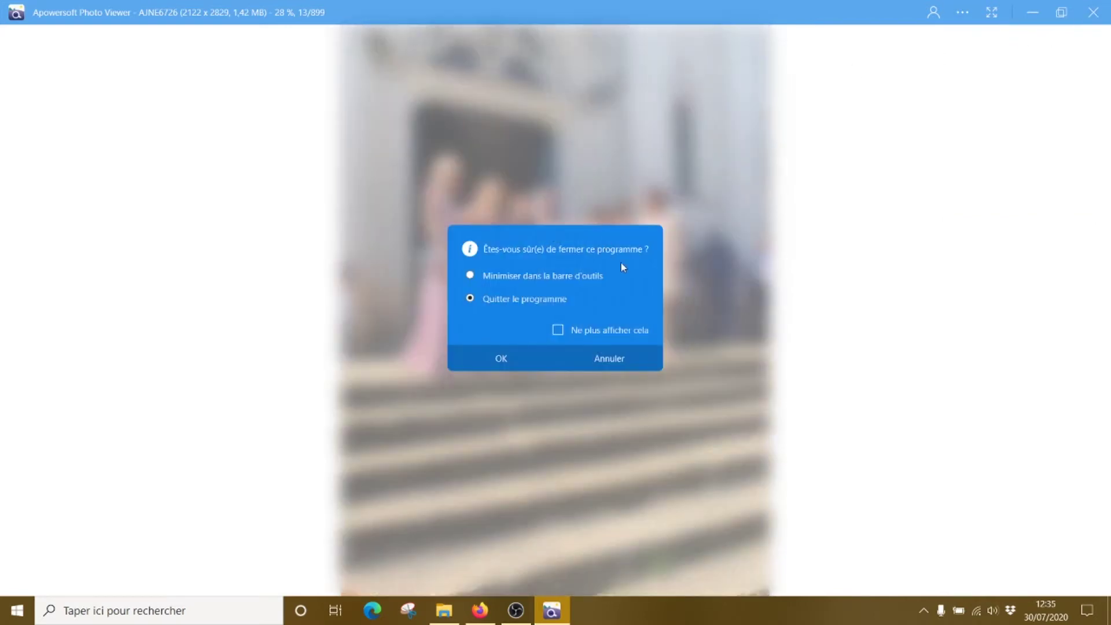
{"action": "left_click", "coordinate": [603, 365]}
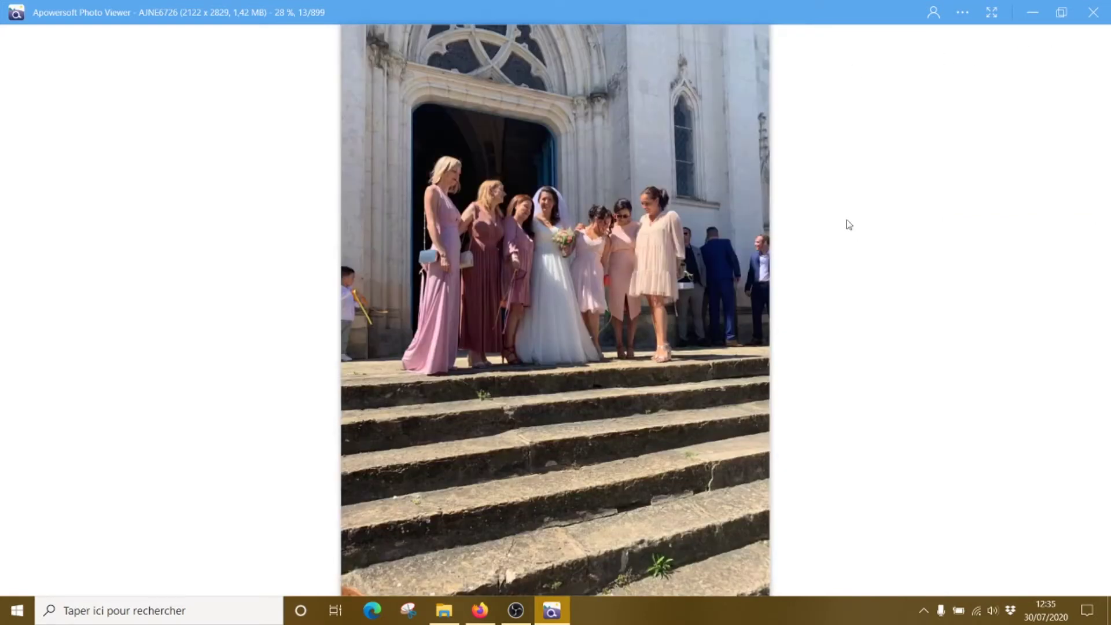
{"action": "left_click", "coordinate": [1094, 13]}
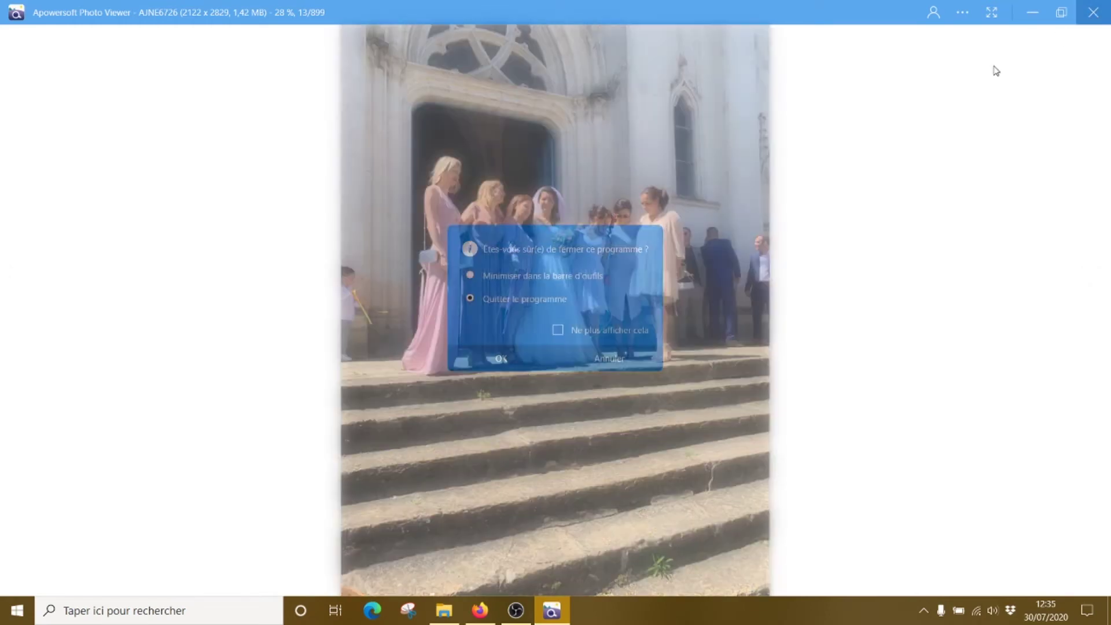
{"action": "left_click", "coordinate": [639, 358]}
Step: Close the photo viewer with the option Quitter le programme and return to the wedding folder's first files
{"action": "left_click", "coordinate": [1094, 14]}
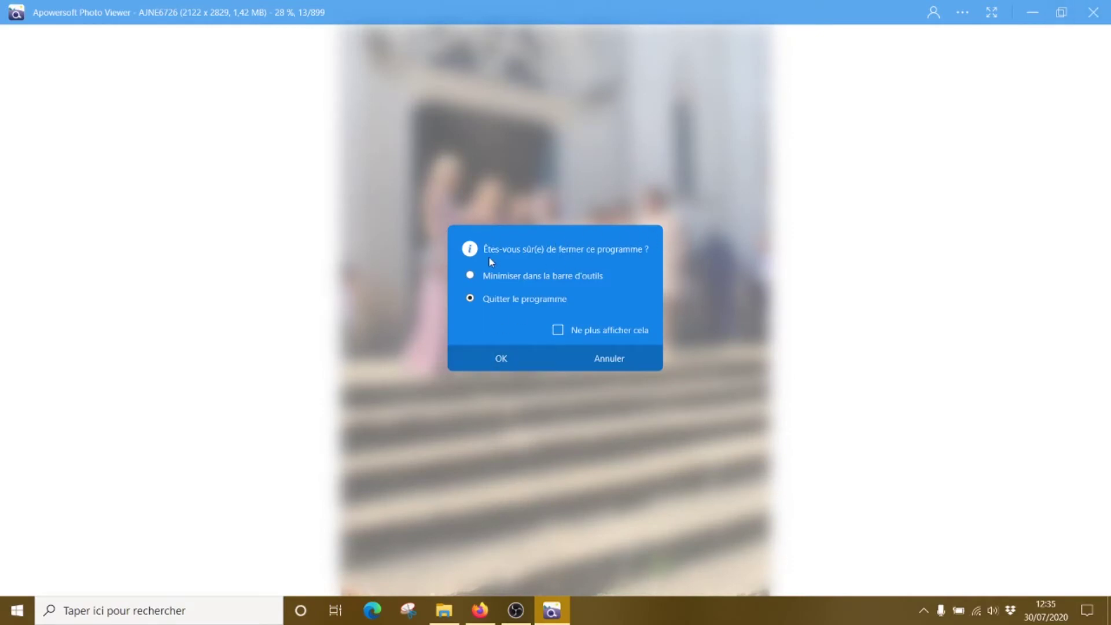
{"action": "left_click", "coordinate": [500, 357]}
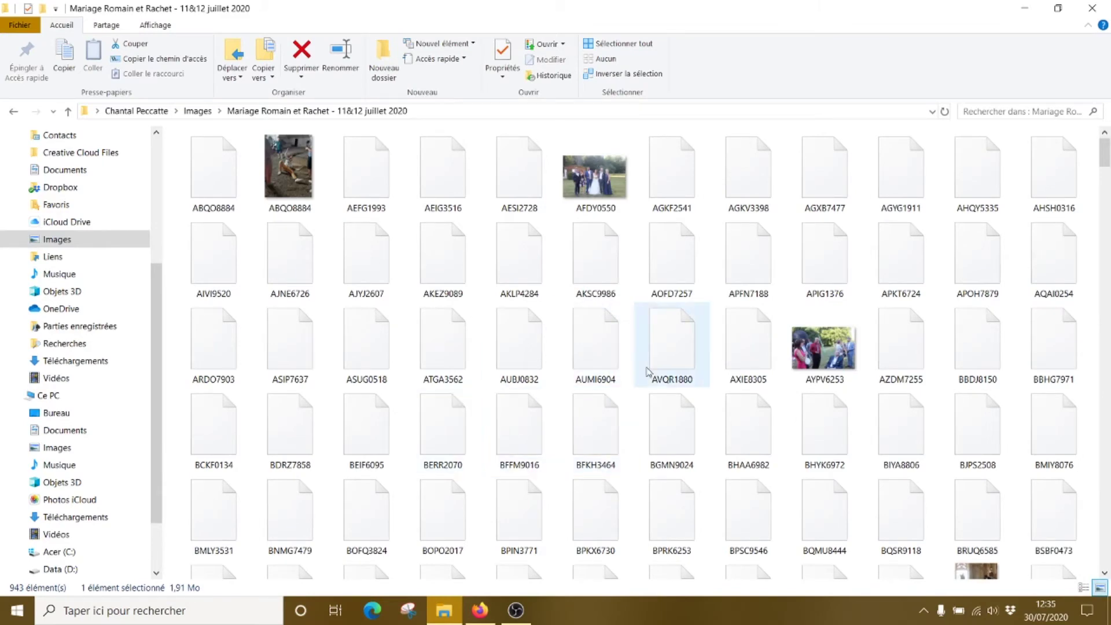
{"action": "scroll", "coordinate": [644, 353], "scroll_direction": "down", "scroll_amount": 3}
{"action": "scroll", "coordinate": [604, 337], "scroll_direction": "up", "scroll_amount": 3}
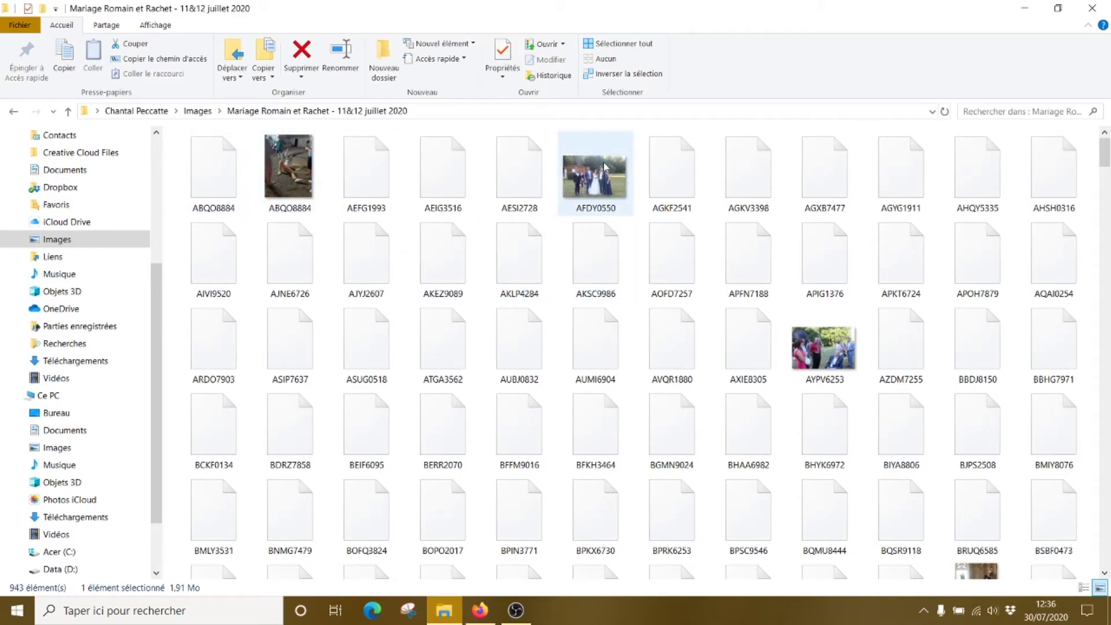
Step: Compare the file types in the properties of the photo AFDY0550 and the file AEIG3516, closing each without changes
{"action": "right_click", "coordinate": [595, 183]}
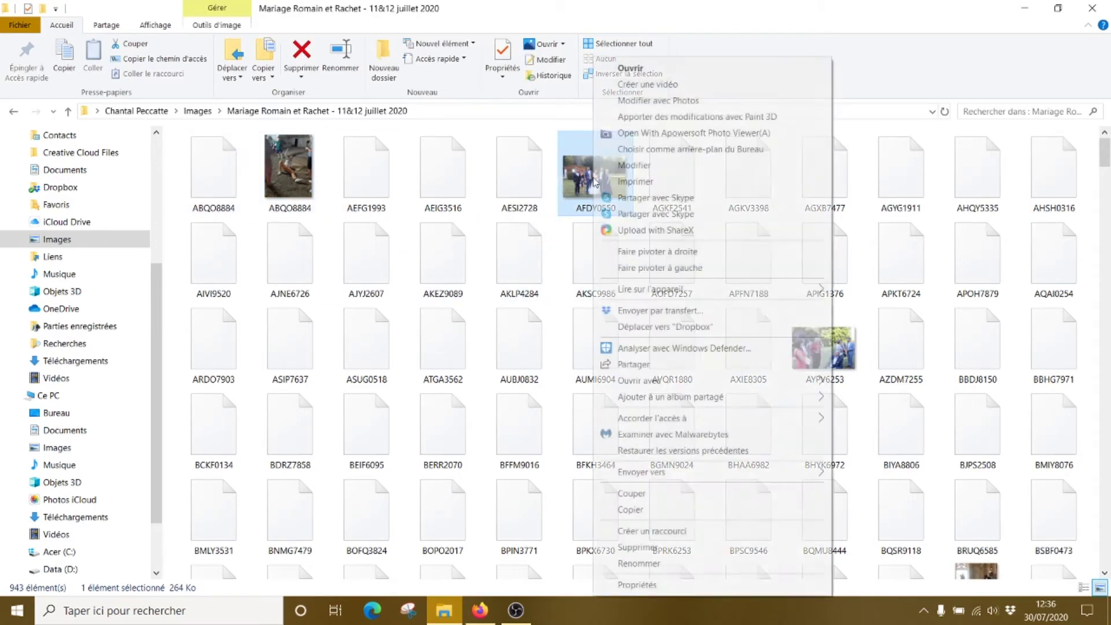
{"action": "left_click", "coordinate": [637, 585]}
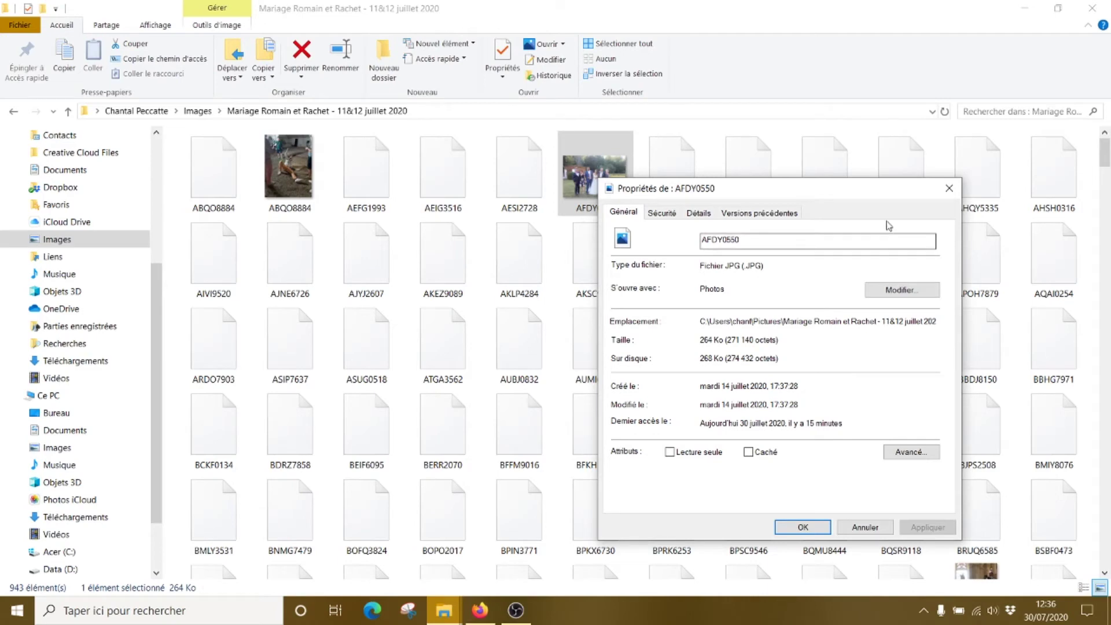
{"action": "left_click", "coordinate": [949, 189]}
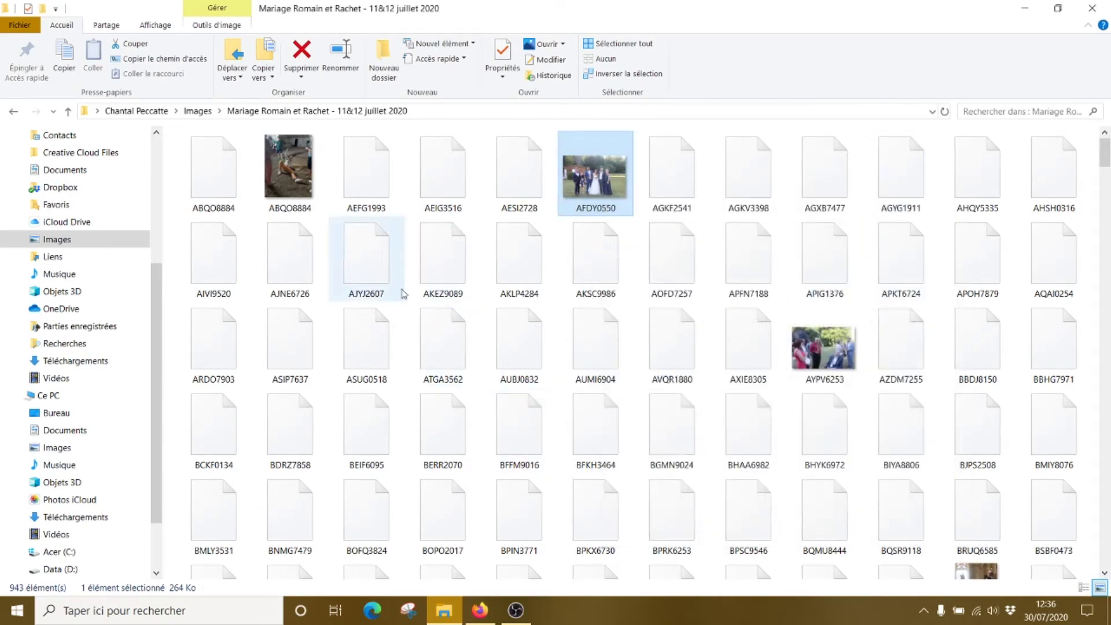
{"action": "right_click", "coordinate": [435, 169]}
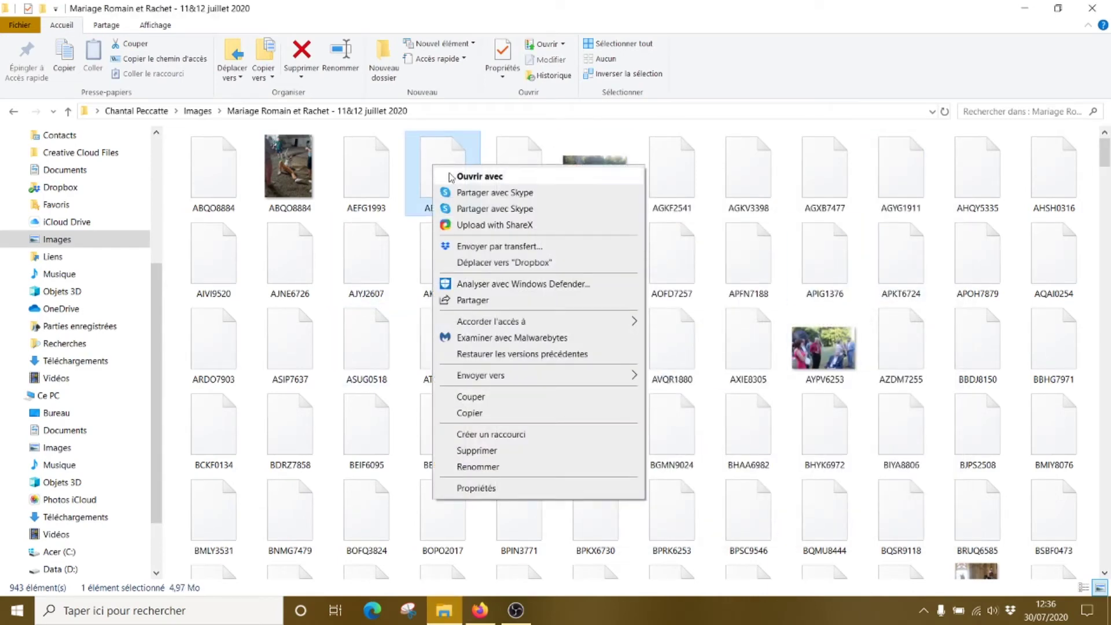
{"action": "left_click", "coordinate": [486, 489]}
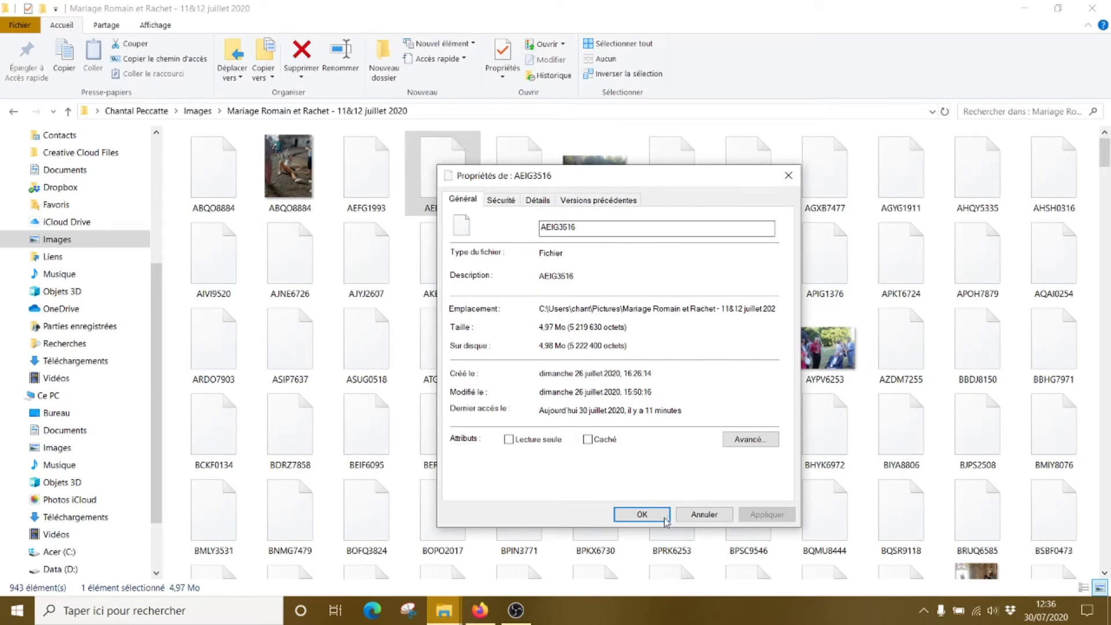
{"action": "left_click", "coordinate": [788, 177]}
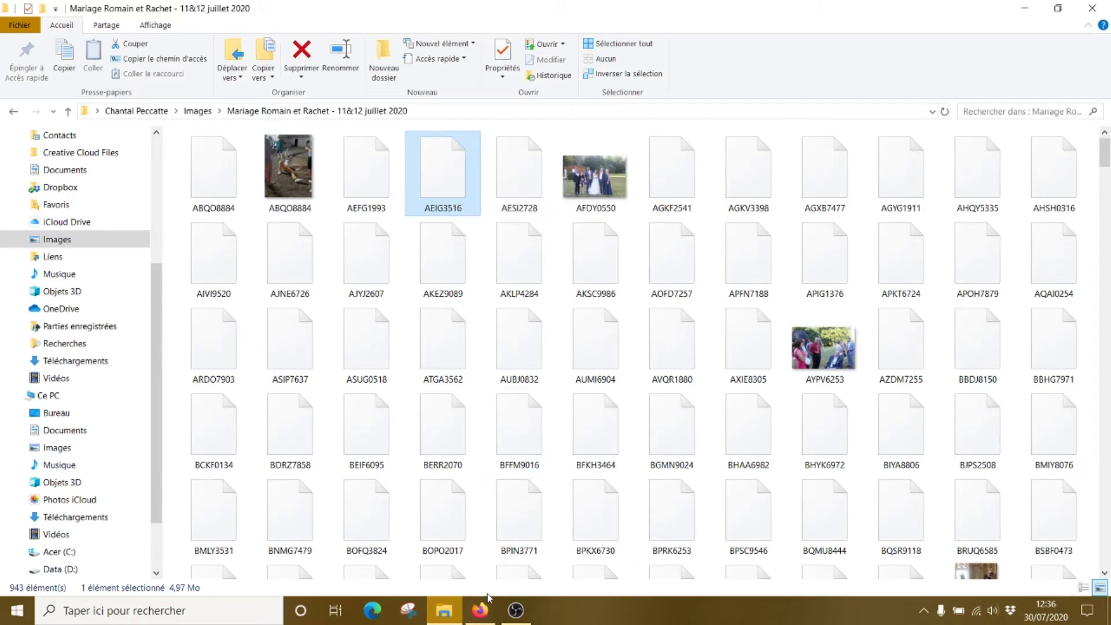
Step: Switch to the Convertio site in Firefox and add the file AEFG1993 from the wedding folder for conversion
{"action": "left_click", "coordinate": [479, 612]}
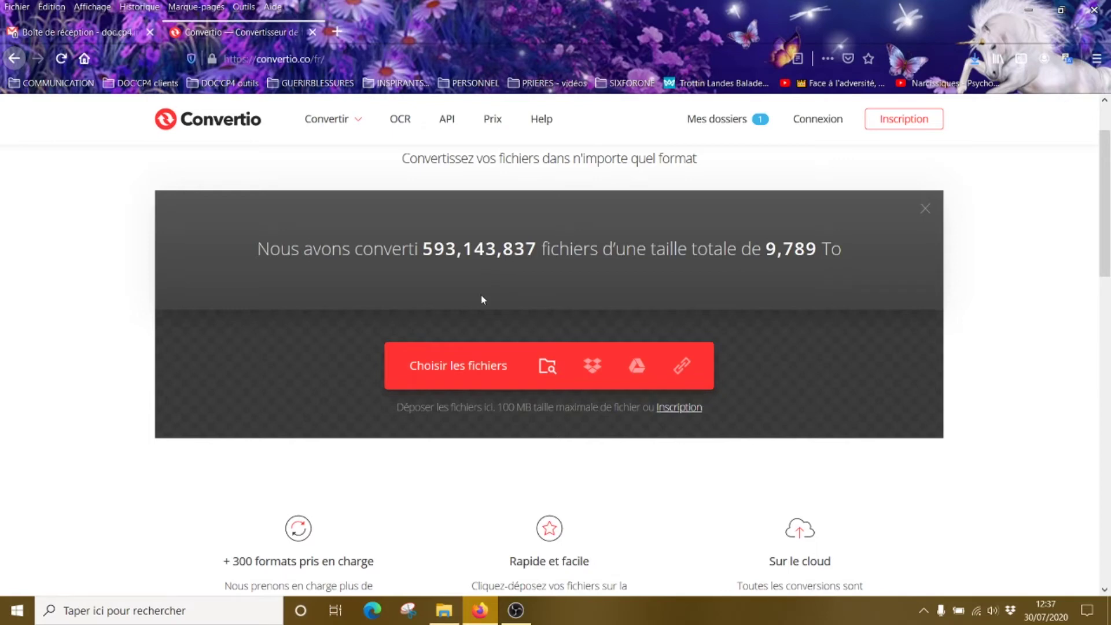
{"action": "left_click", "coordinate": [476, 374]}
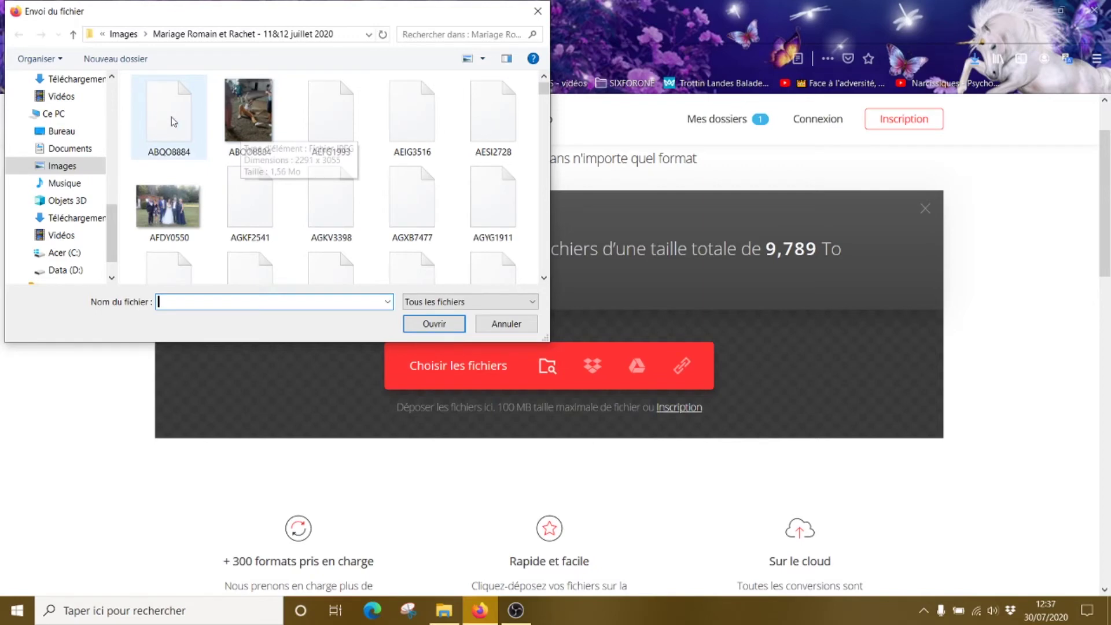
{"action": "left_click", "coordinate": [340, 103]}
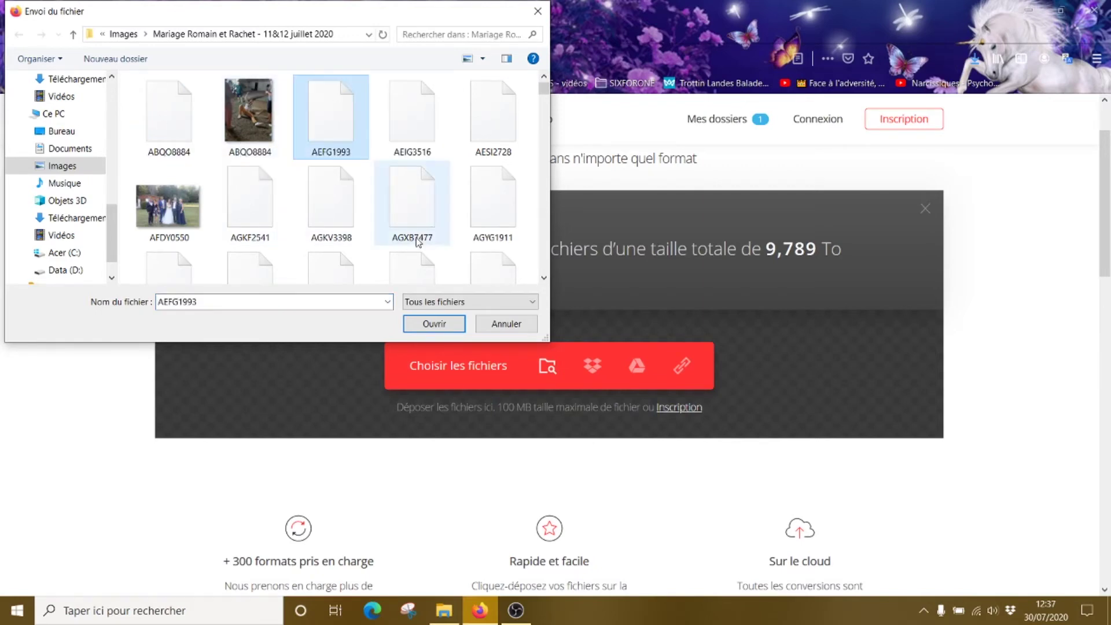
{"action": "left_click", "coordinate": [440, 324]}
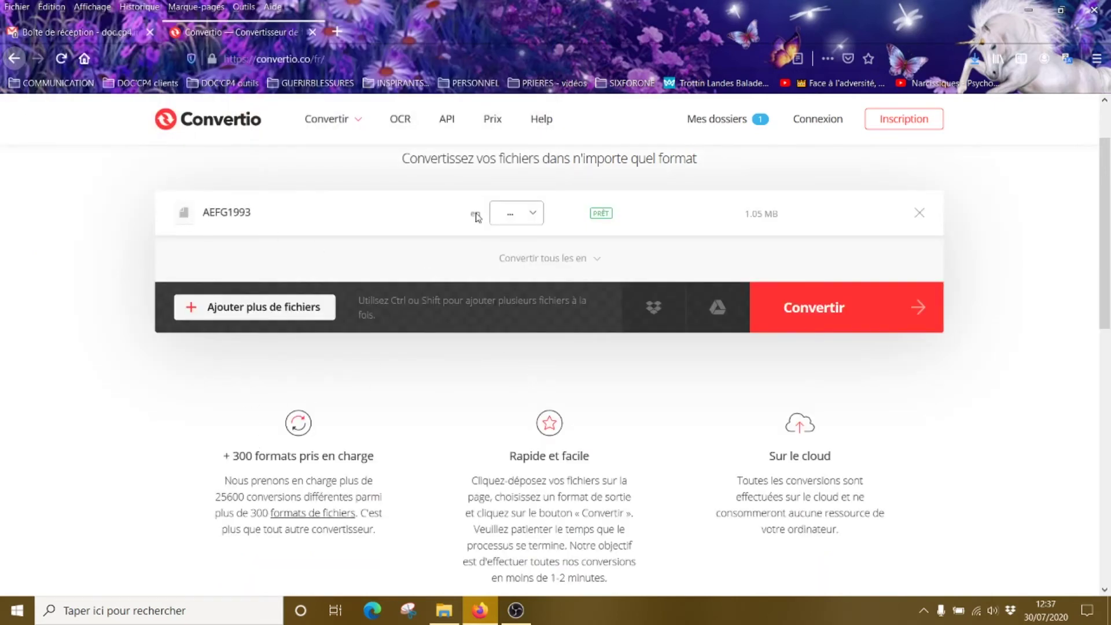
Step: Choose JPEG among the image formats as the output for AEFG1993 and convert the file
{"action": "left_click", "coordinate": [533, 217]}
{"action": "scroll", "coordinate": [694, 401], "scroll_direction": "down", "scroll_amount": 1}
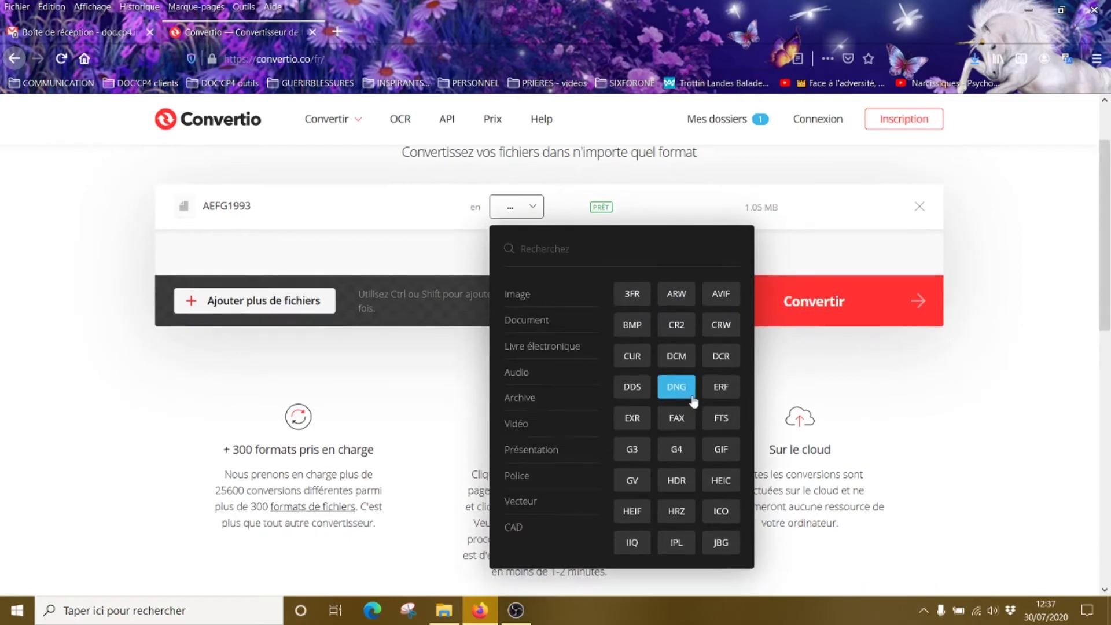
{"action": "scroll", "coordinate": [693, 394], "scroll_direction": "down", "scroll_amount": 2}
{"action": "scroll", "coordinate": [683, 399], "scroll_direction": "up", "scroll_amount": 3}
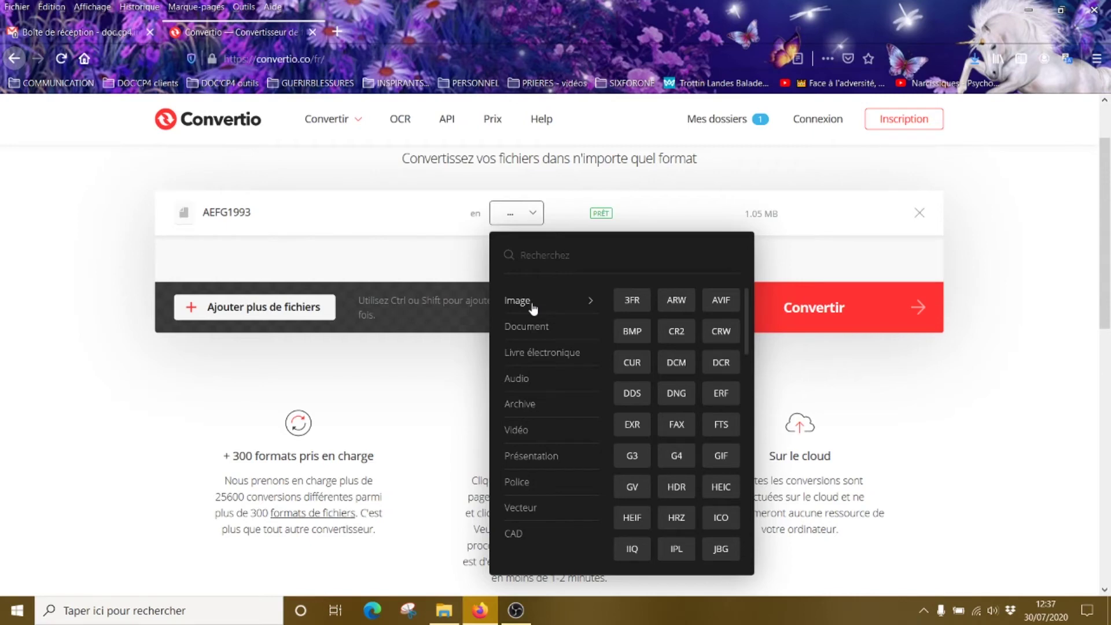
{"action": "scroll", "coordinate": [704, 391], "scroll_direction": "down", "scroll_amount": 3}
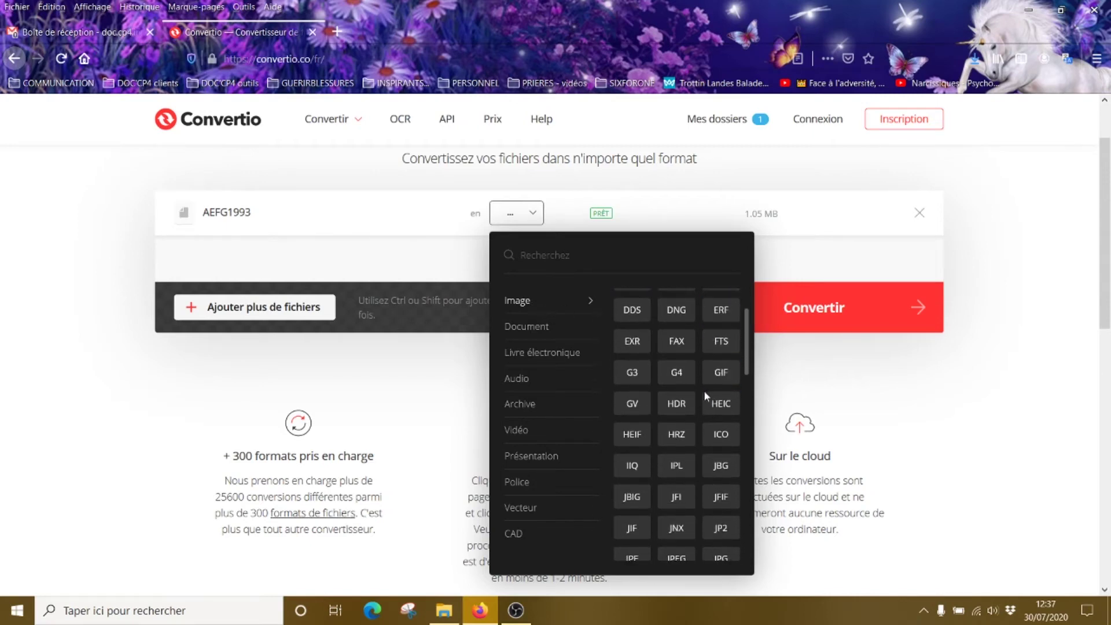
{"action": "scroll", "coordinate": [703, 391], "scroll_direction": "down", "scroll_amount": 2}
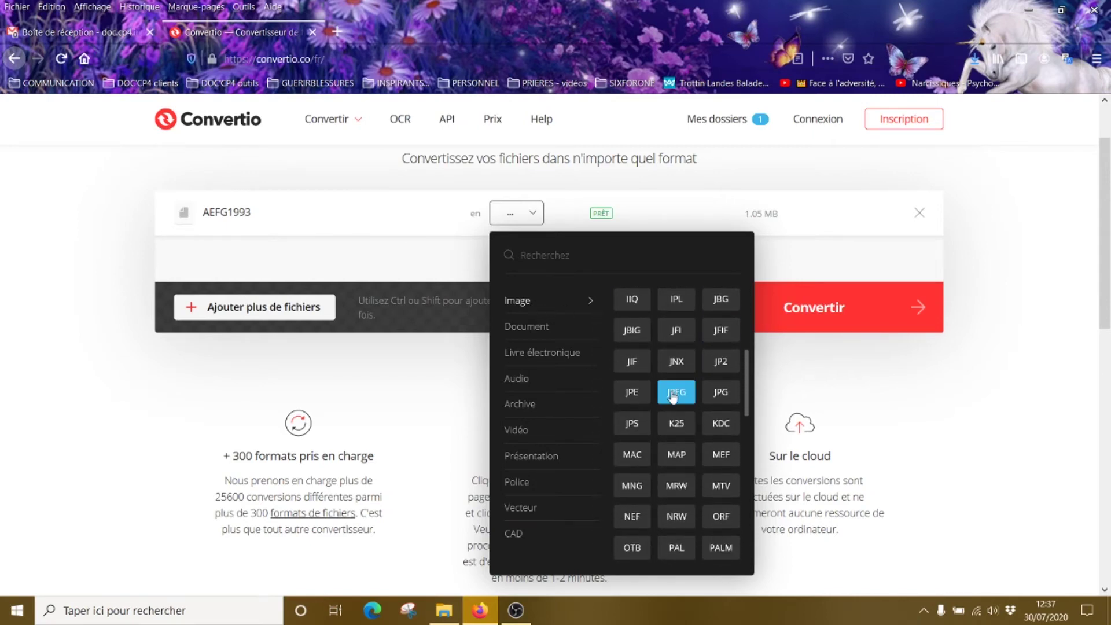
{"action": "left_click", "coordinate": [673, 393]}
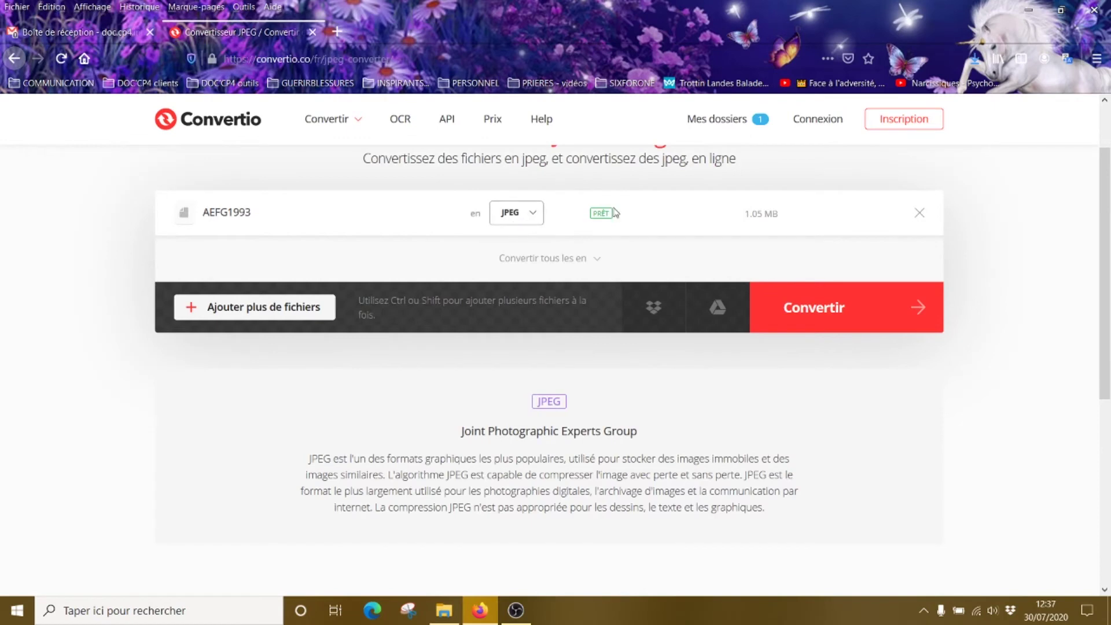
{"action": "left_click", "coordinate": [821, 312]}
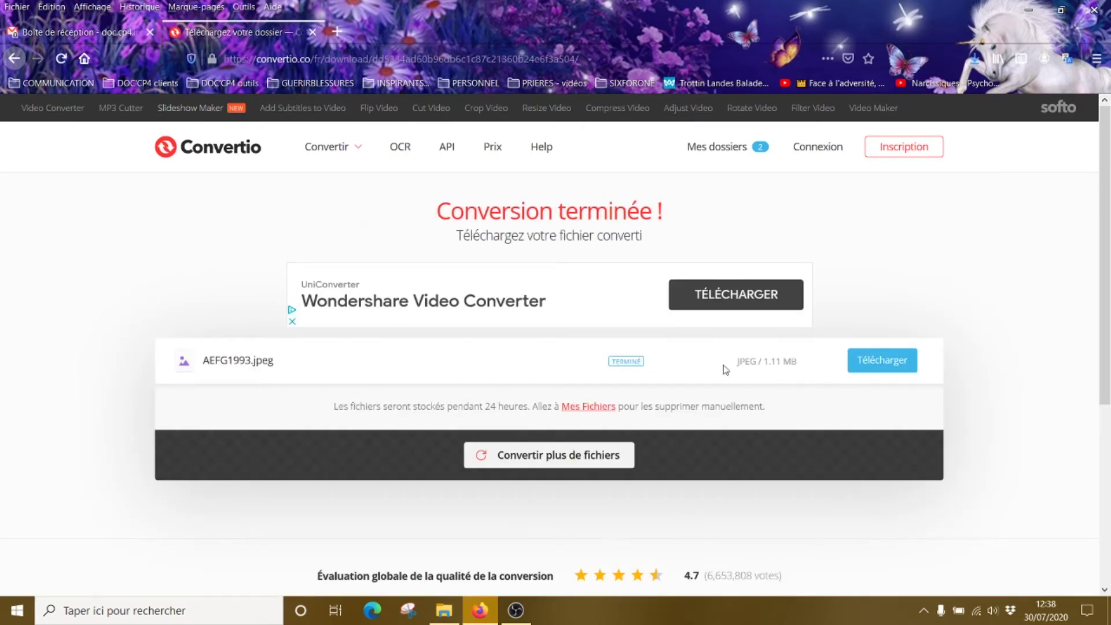
Step: Save the converted AEFG1993 as a JPEG image in the wedding folder and compare it with the original file in File Explorer
{"action": "left_click", "coordinate": [877, 364]}
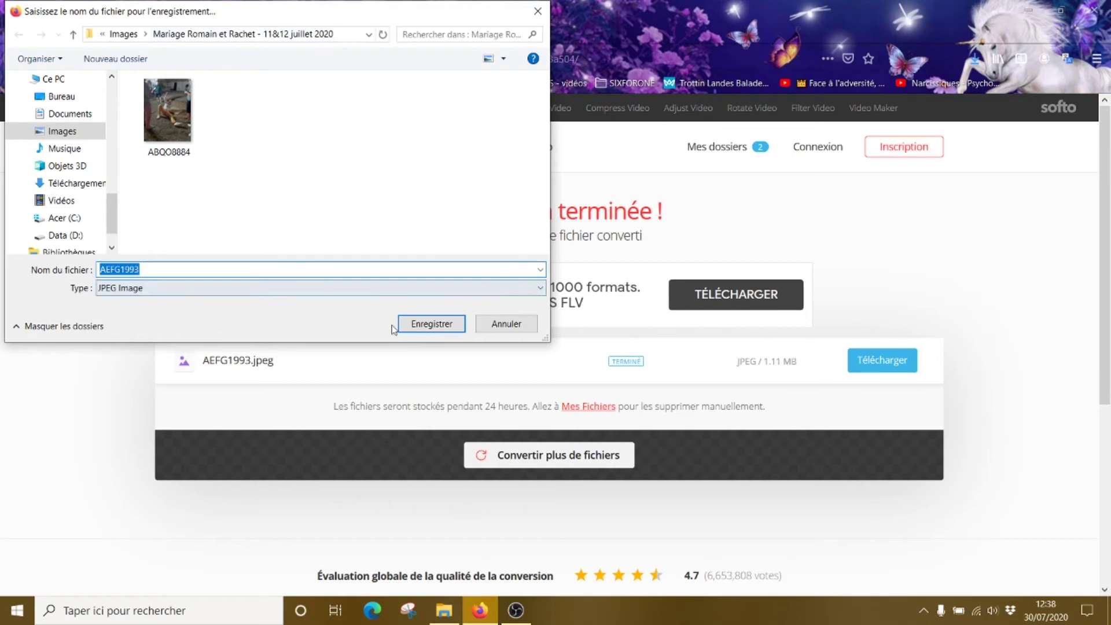
{"action": "left_click", "coordinate": [432, 325]}
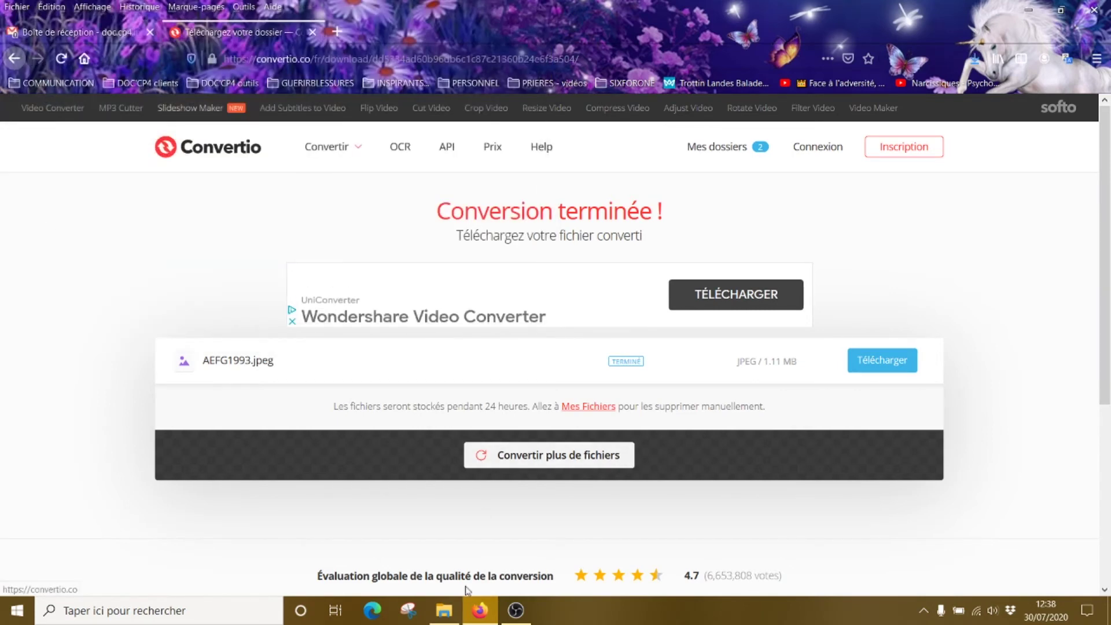
{"action": "left_click", "coordinate": [447, 613]}
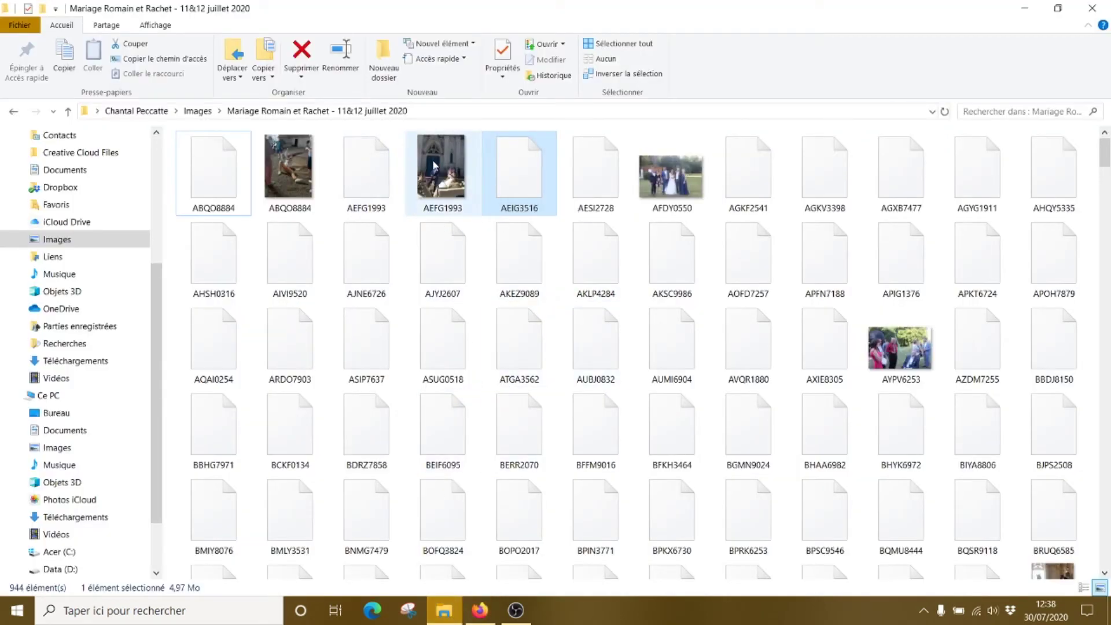
{"action": "mouse_move", "coordinate": [370, 217]}
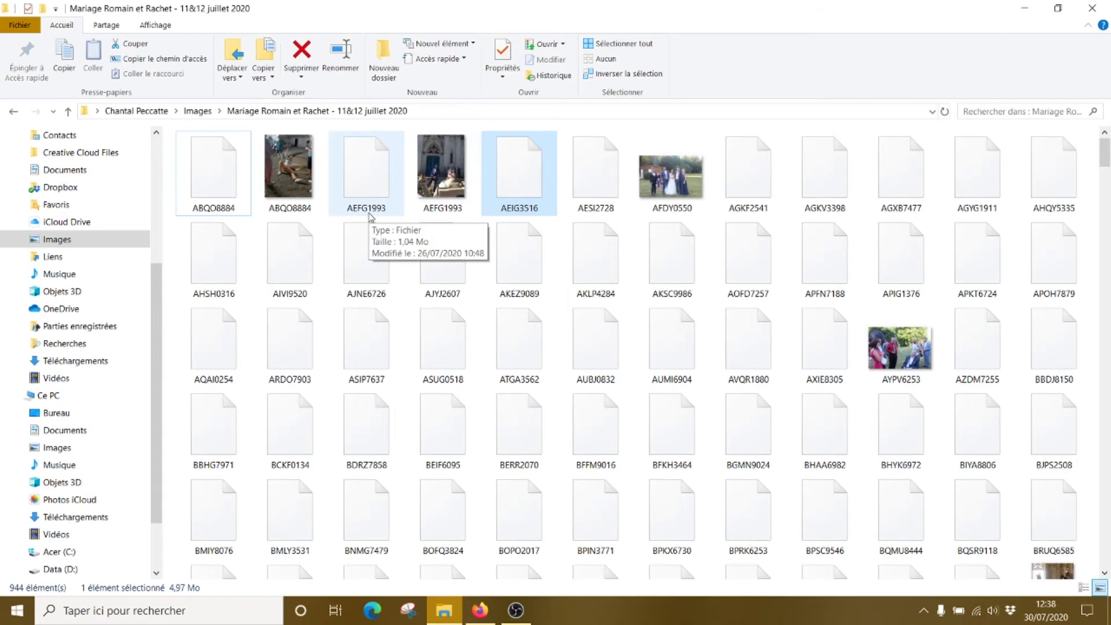
{"action": "mouse_move", "coordinate": [442, 170]}
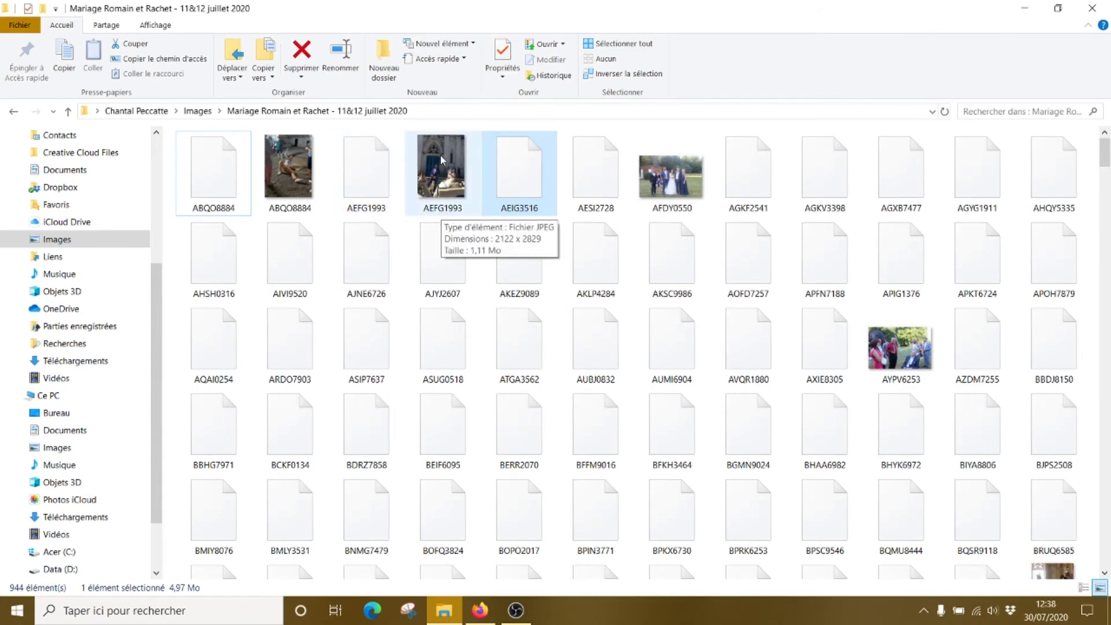
{"action": "left_click", "coordinate": [1027, 9]}
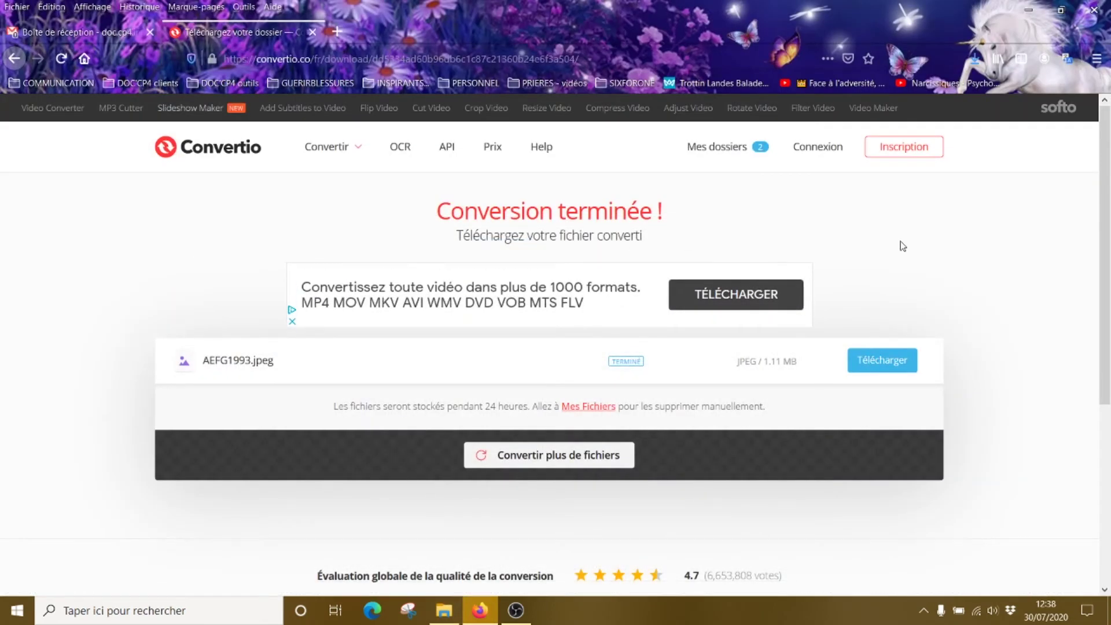
Step: Return to Convertio's JPEG converter page and look over the available converter types
{"action": "mouse_move", "coordinate": [360, 152]}
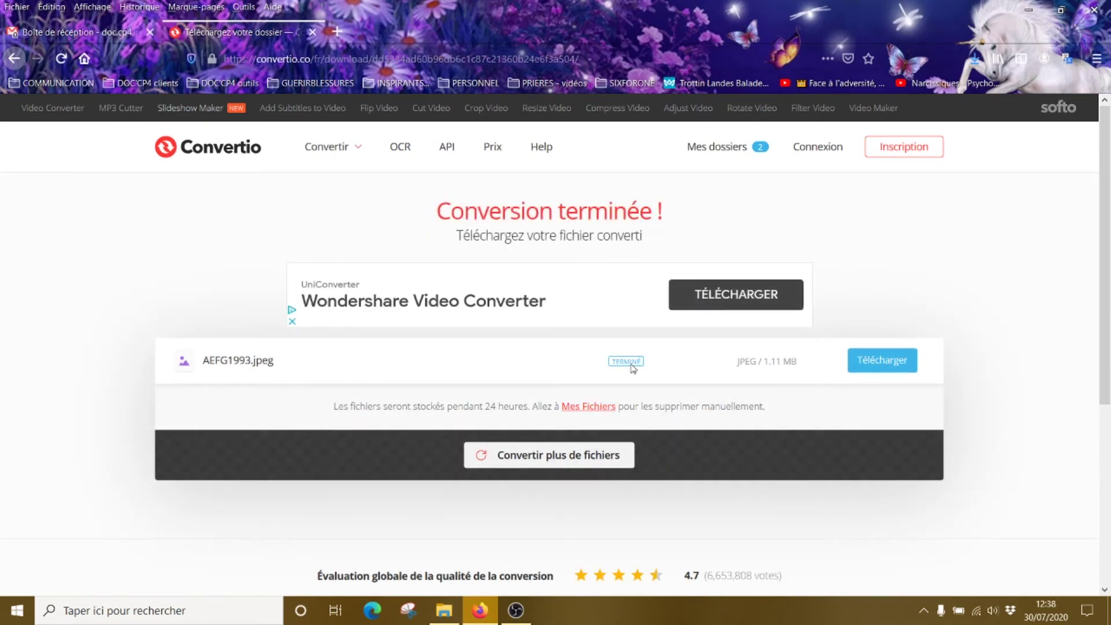
{"action": "left_click", "coordinate": [14, 58]}
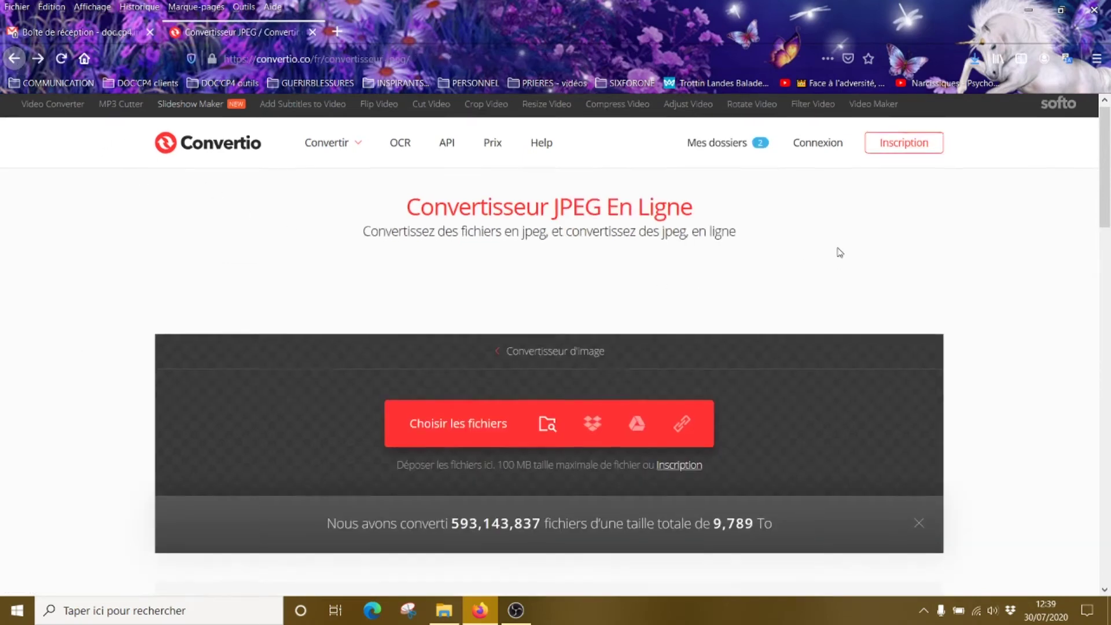
{"action": "scroll", "coordinate": [752, 255], "scroll_direction": "down", "scroll_amount": 2}
{"action": "scroll", "coordinate": [813, 217], "scroll_direction": "up", "scroll_amount": 2}
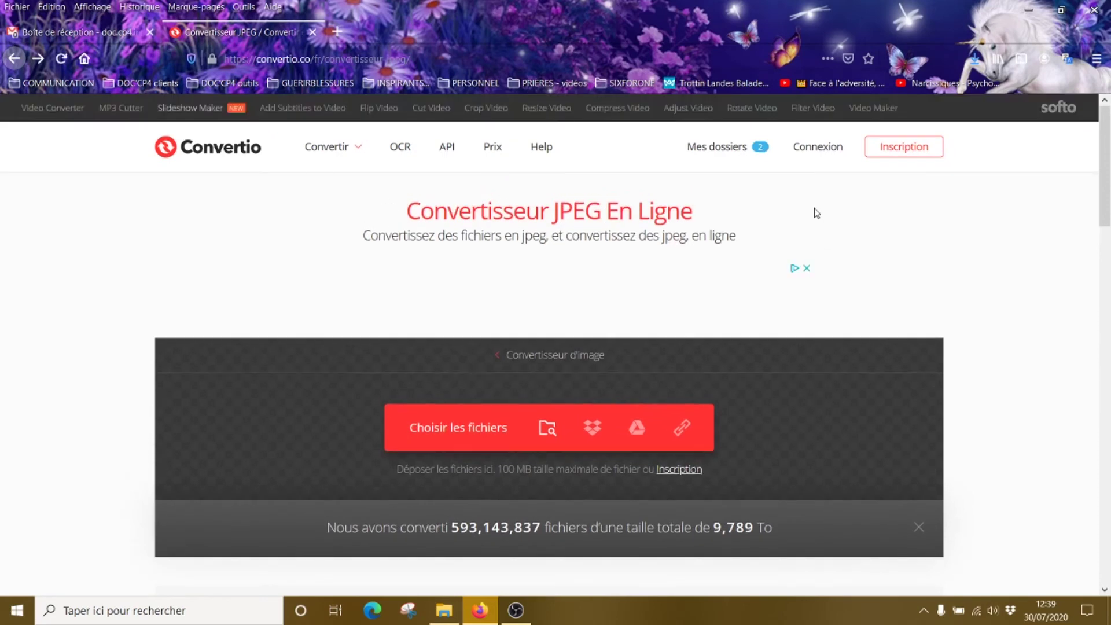
{"action": "mouse_move", "coordinate": [327, 146]}
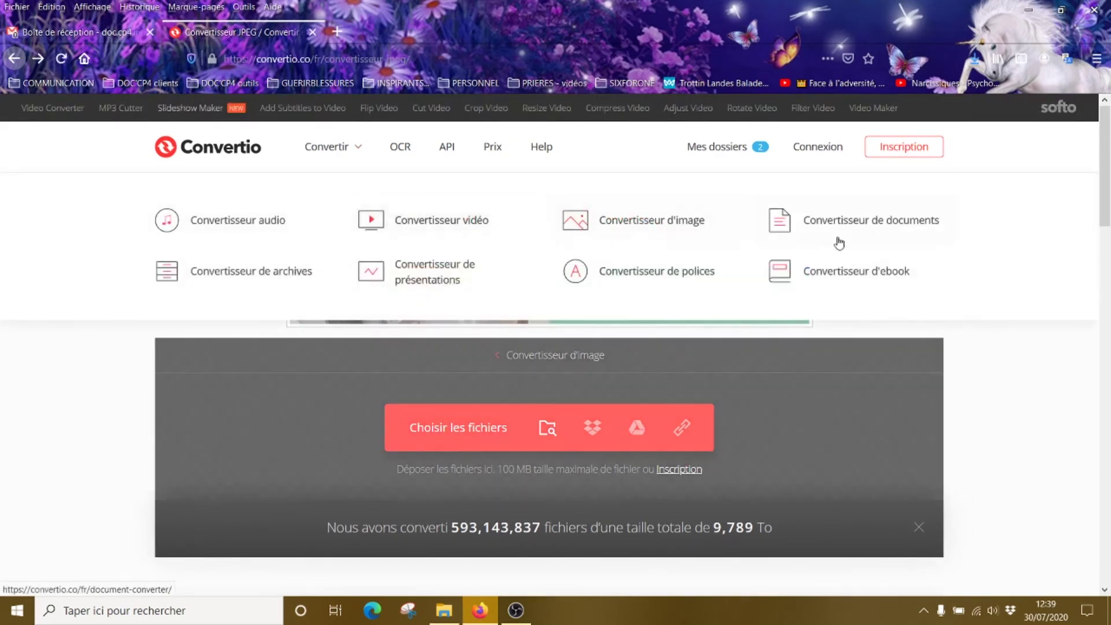
{"action": "scroll", "coordinate": [1008, 243], "scroll_direction": "down", "scroll_amount": 2}
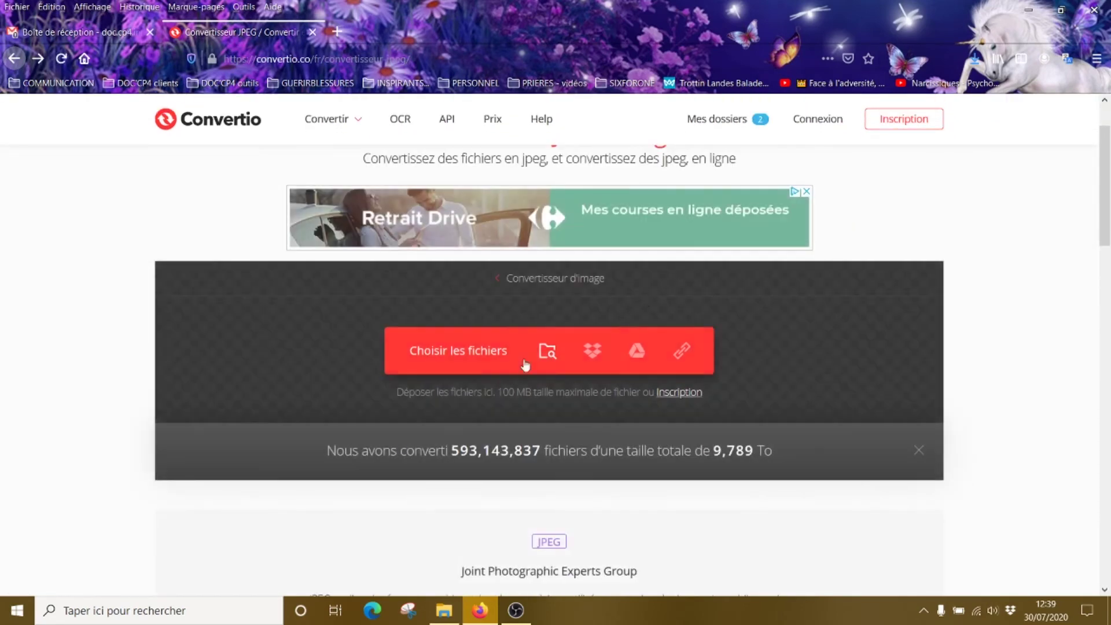
Step: Add the files AGYG1911 through AQAI0254 from the wedding folder for conversion and review their output formats in the list
{"action": "left_click", "coordinate": [489, 355]}
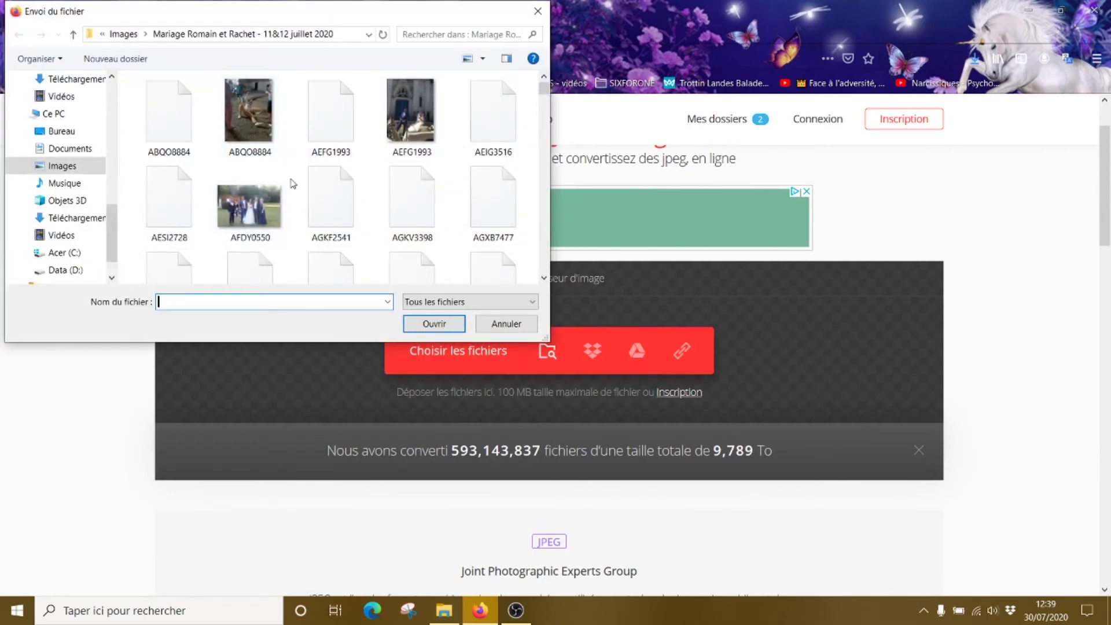
{"action": "scroll", "coordinate": [450, 138], "scroll_direction": "down", "scroll_amount": 1}
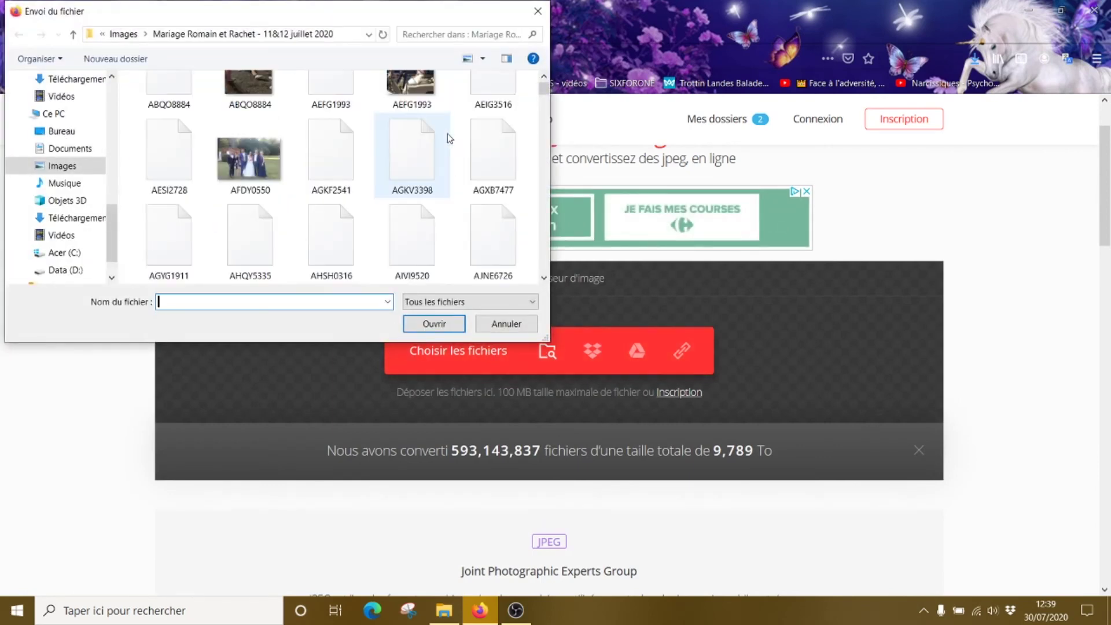
{"action": "left_click_drag", "start_coordinate": [134, 207], "coordinate": [517, 263]}
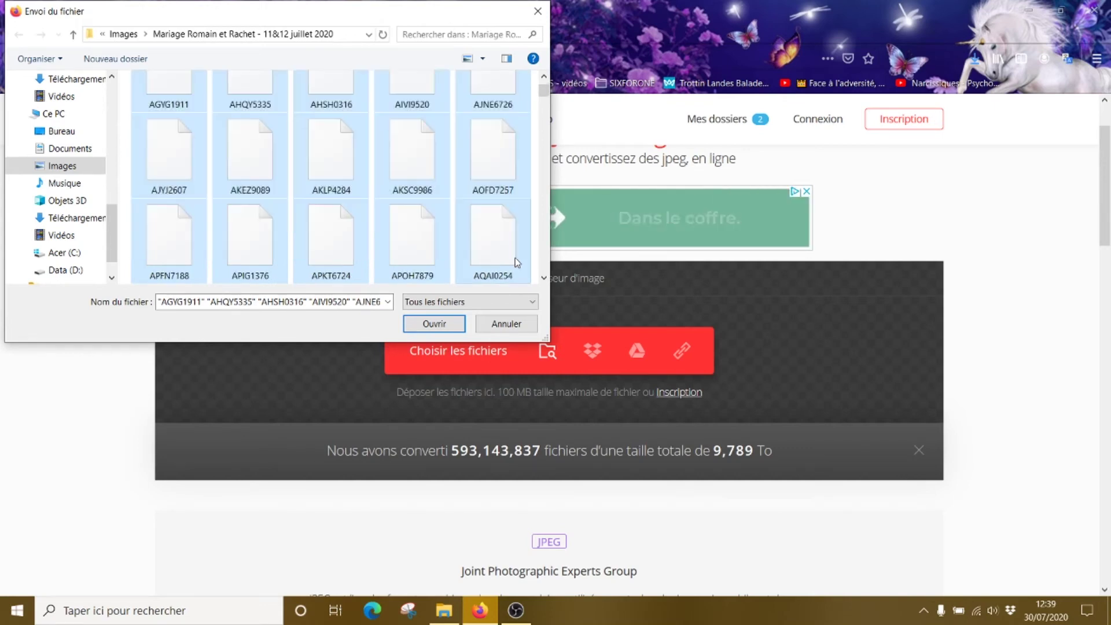
{"action": "left_click", "coordinate": [544, 280]}
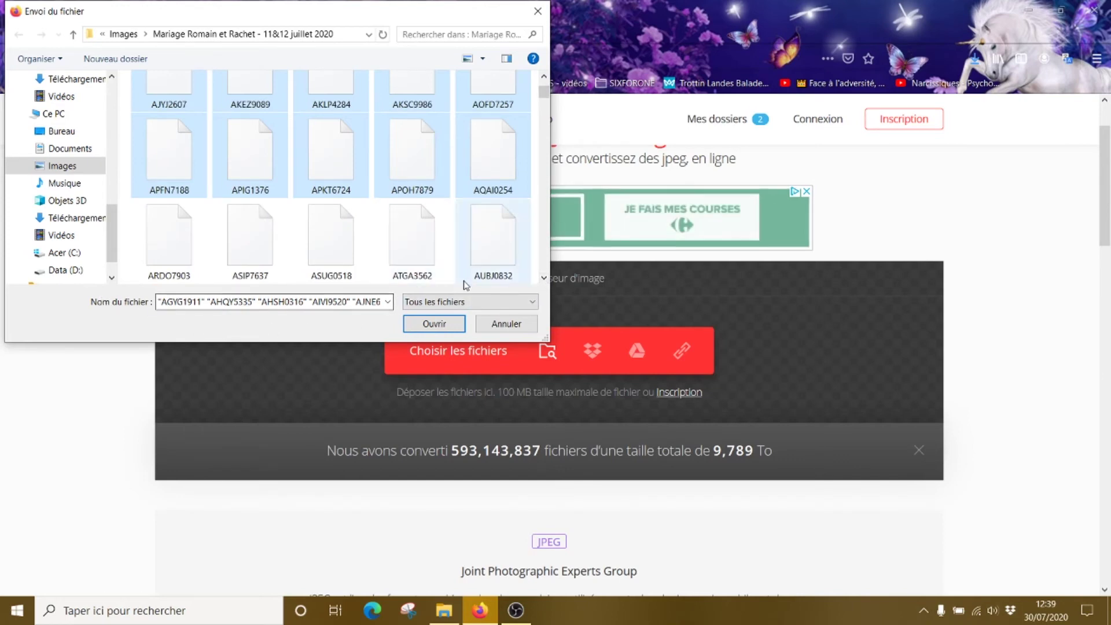
{"action": "left_click", "coordinate": [451, 329]}
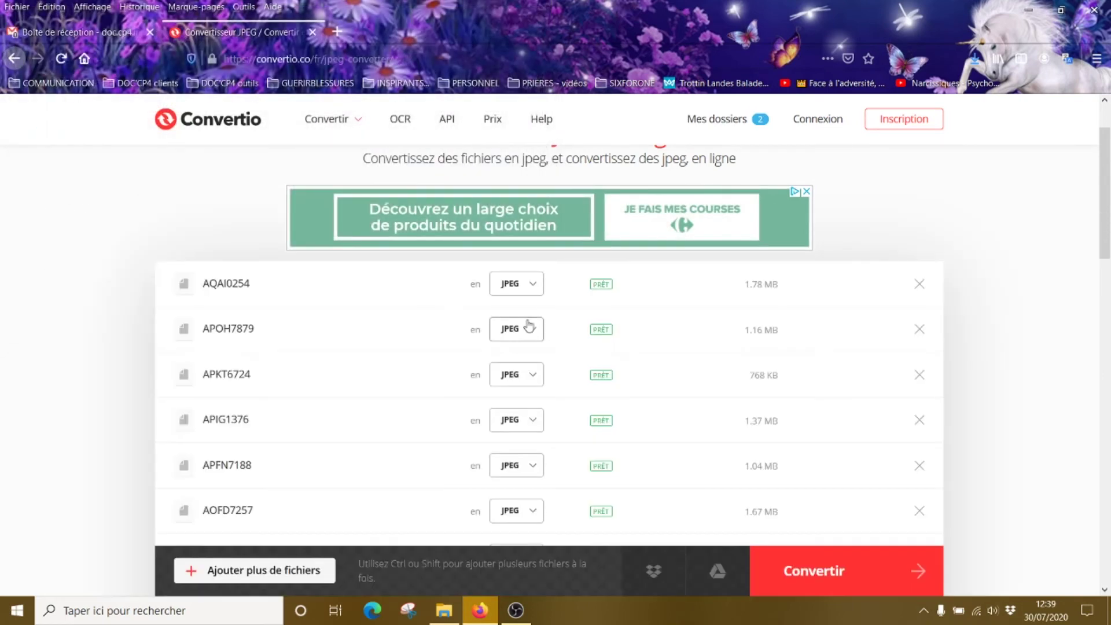
{"action": "scroll", "coordinate": [402, 310], "scroll_direction": "down", "scroll_amount": 1}
{"action": "scroll", "coordinate": [411, 294], "scroll_direction": "down", "scroll_amount": 5}
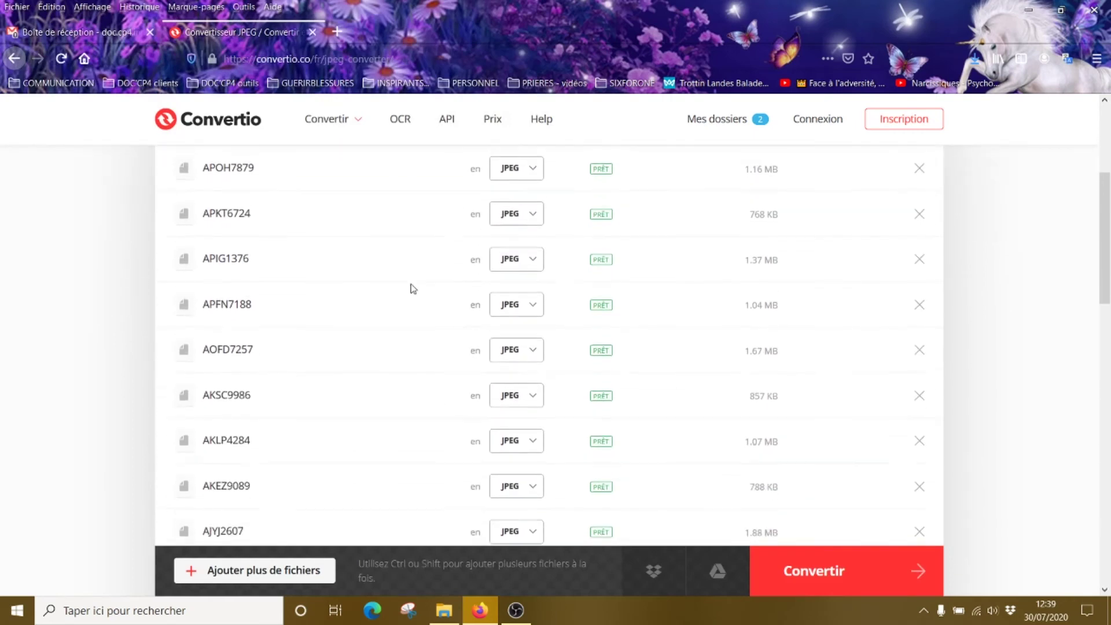
{"action": "scroll", "coordinate": [411, 294], "scroll_direction": "down", "scroll_amount": 3}
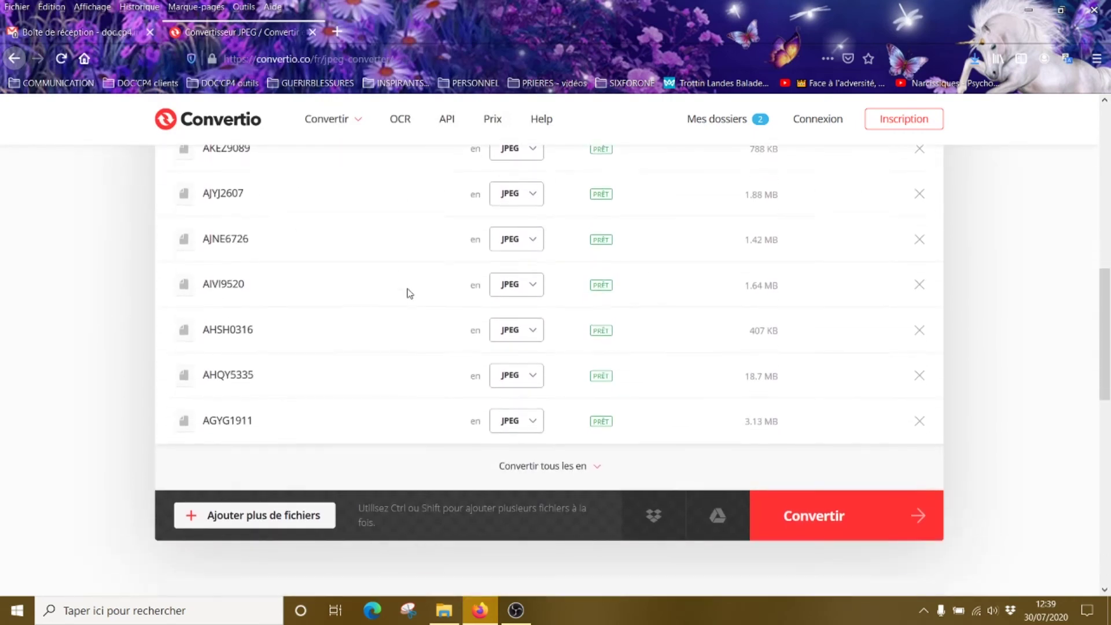
{"action": "scroll", "coordinate": [409, 295], "scroll_direction": "up", "scroll_amount": 6}
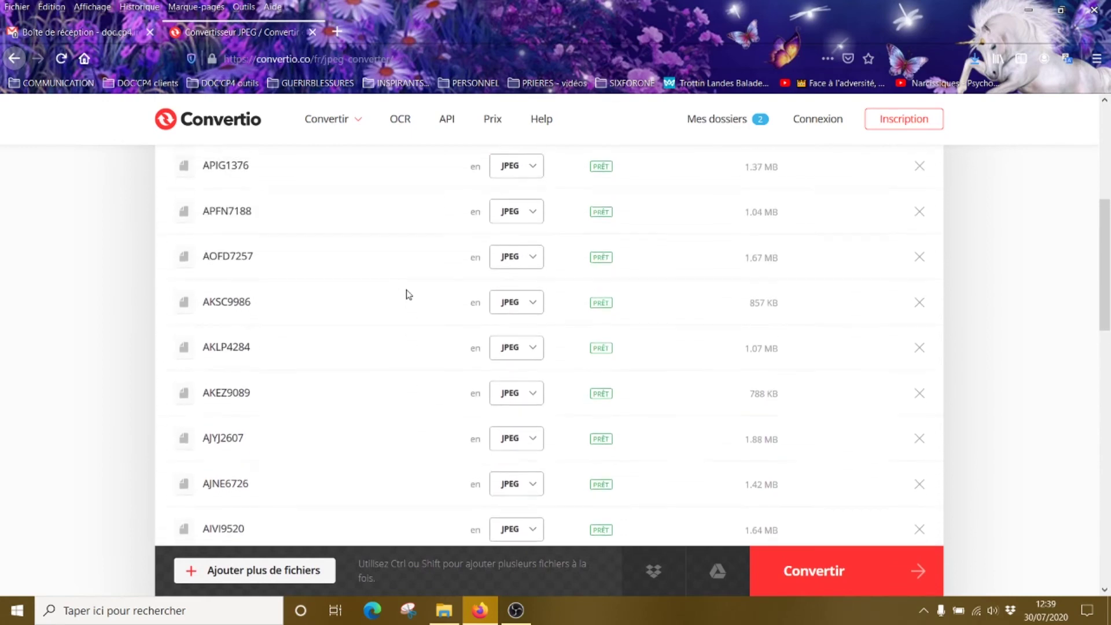
{"action": "scroll", "coordinate": [409, 295], "scroll_direction": "up", "scroll_amount": 2}
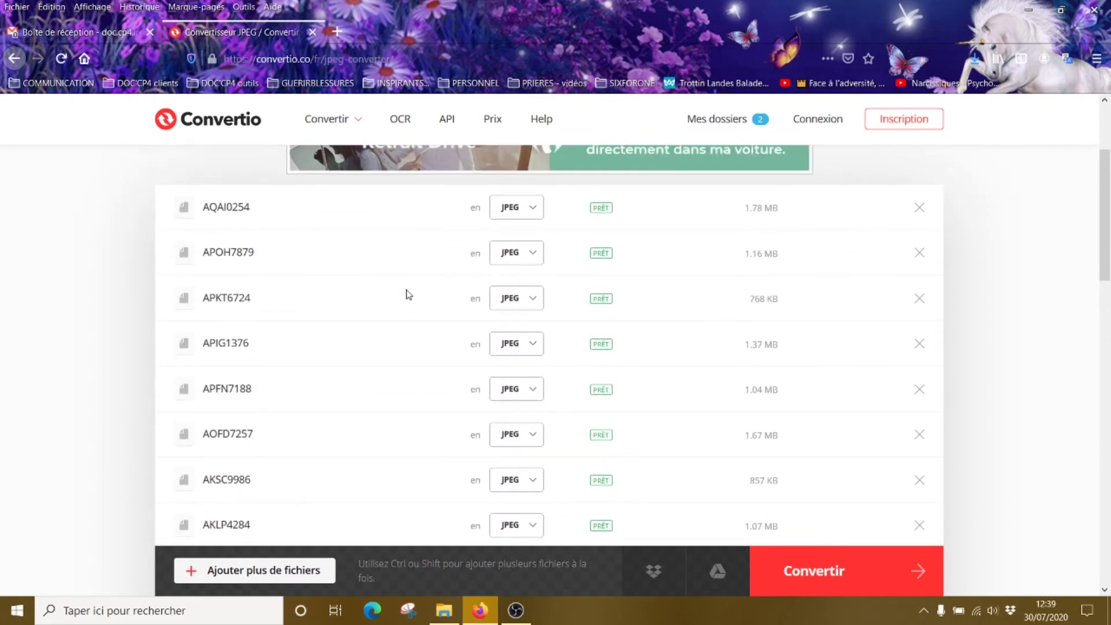
Step: Choose JPEG among the image formats as the common output for all listed files and check the list
{"action": "scroll", "coordinate": [691, 277], "scroll_direction": "down", "scroll_amount": 10}
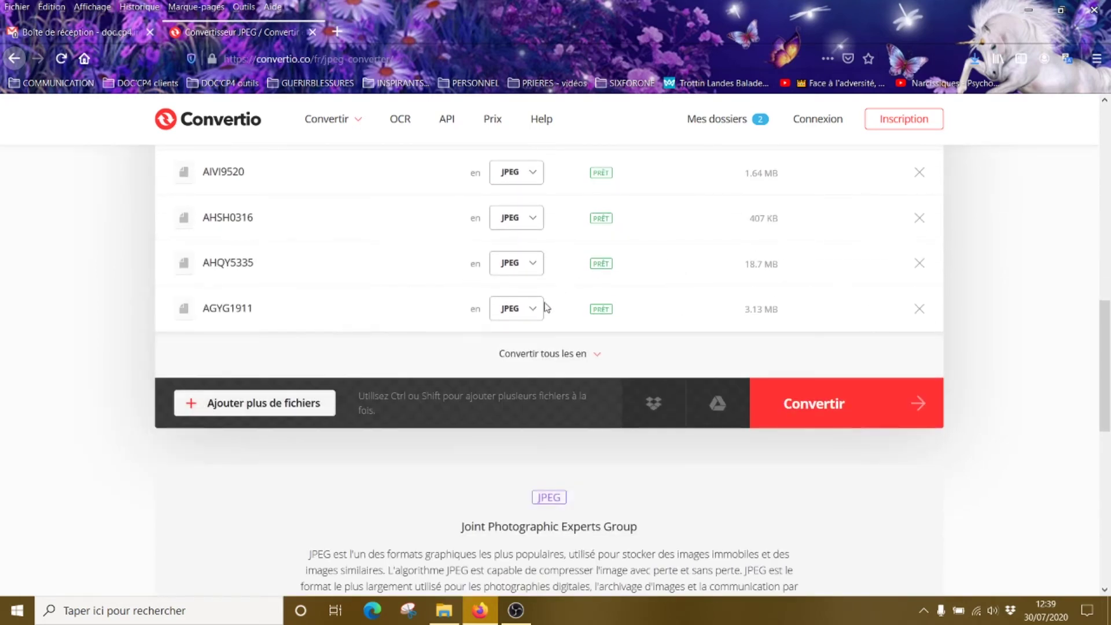
{"action": "left_click", "coordinate": [600, 360]}
{"action": "mouse_move", "coordinate": [576, 256]}
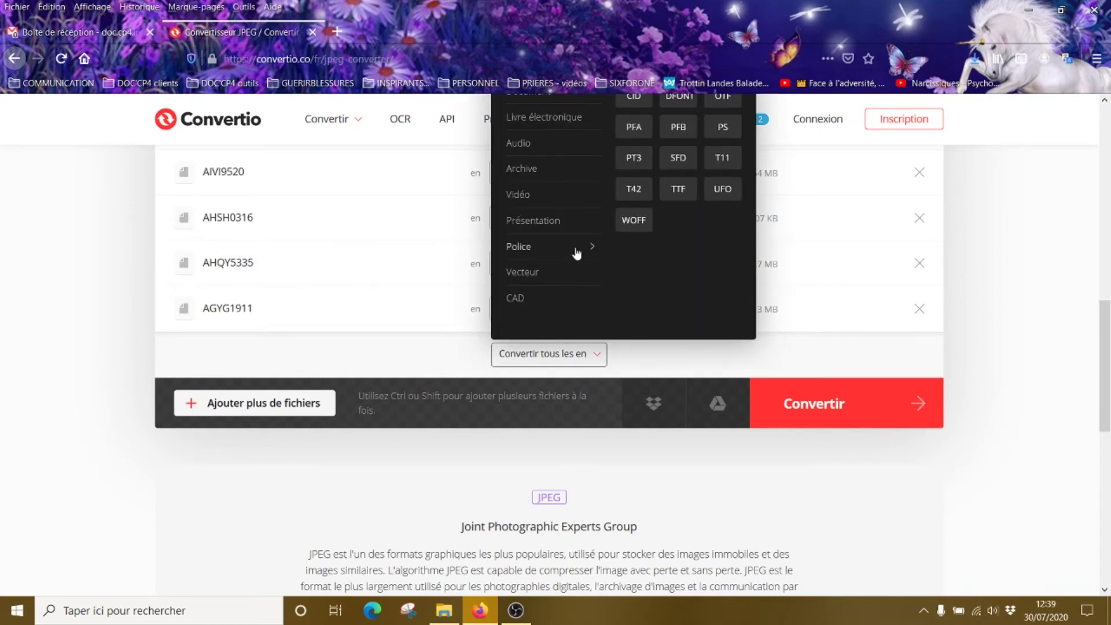
{"action": "scroll", "coordinate": [637, 261], "scroll_direction": "up", "scroll_amount": 5}
{"action": "mouse_move", "coordinate": [515, 377]}
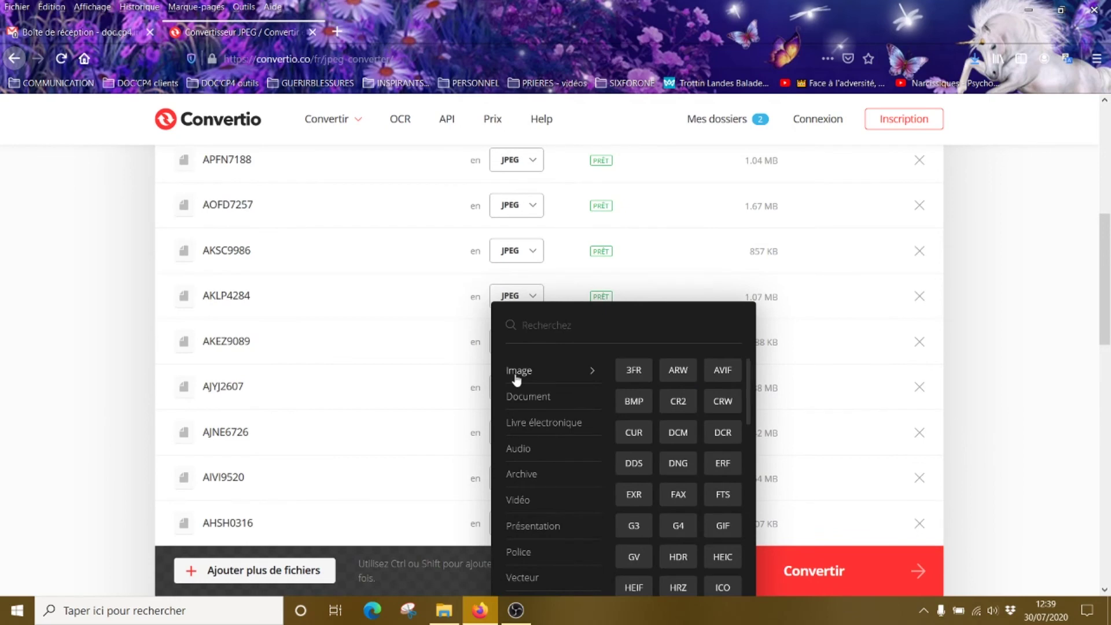
{"action": "scroll", "coordinate": [680, 399], "scroll_direction": "down", "scroll_amount": 5}
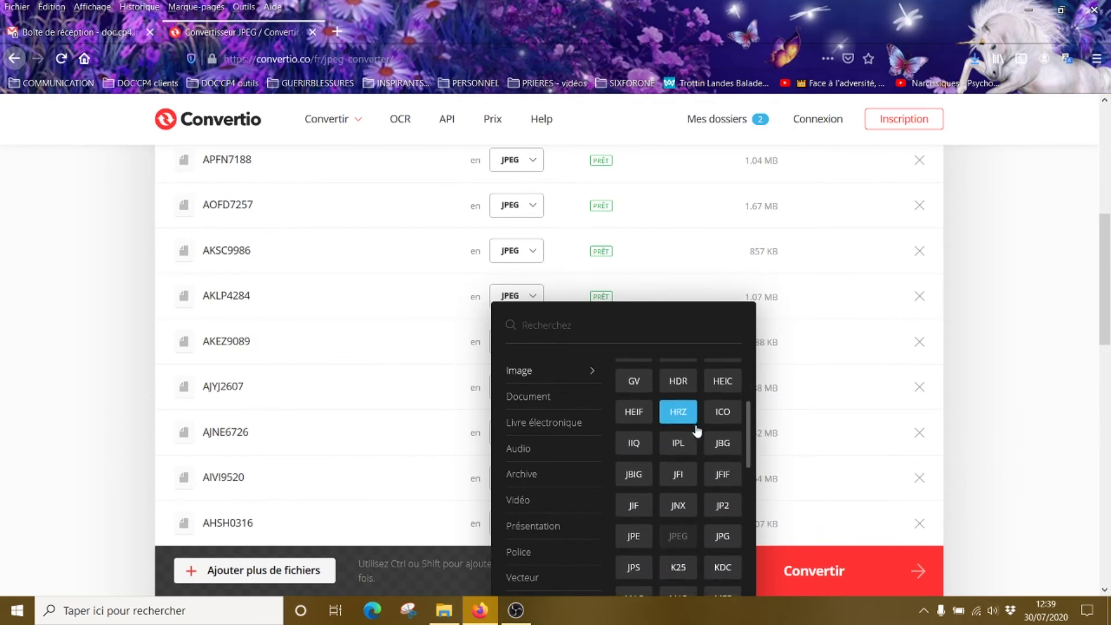
{"action": "scroll", "coordinate": [696, 433], "scroll_direction": "down", "scroll_amount": 5}
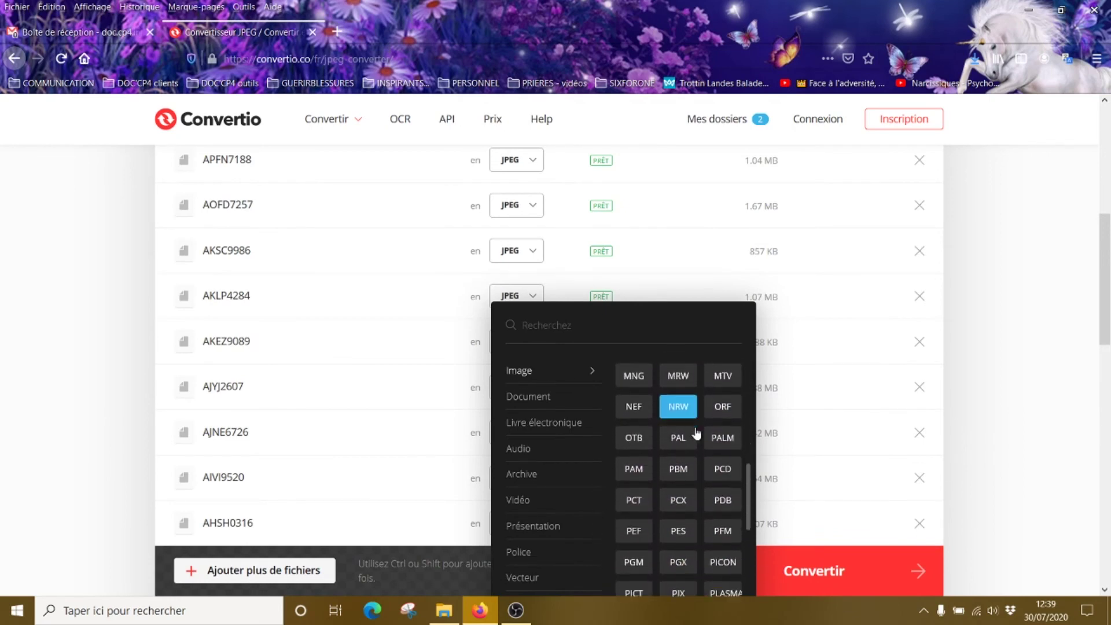
{"action": "scroll", "coordinate": [694, 433], "scroll_direction": "up", "scroll_amount": 6}
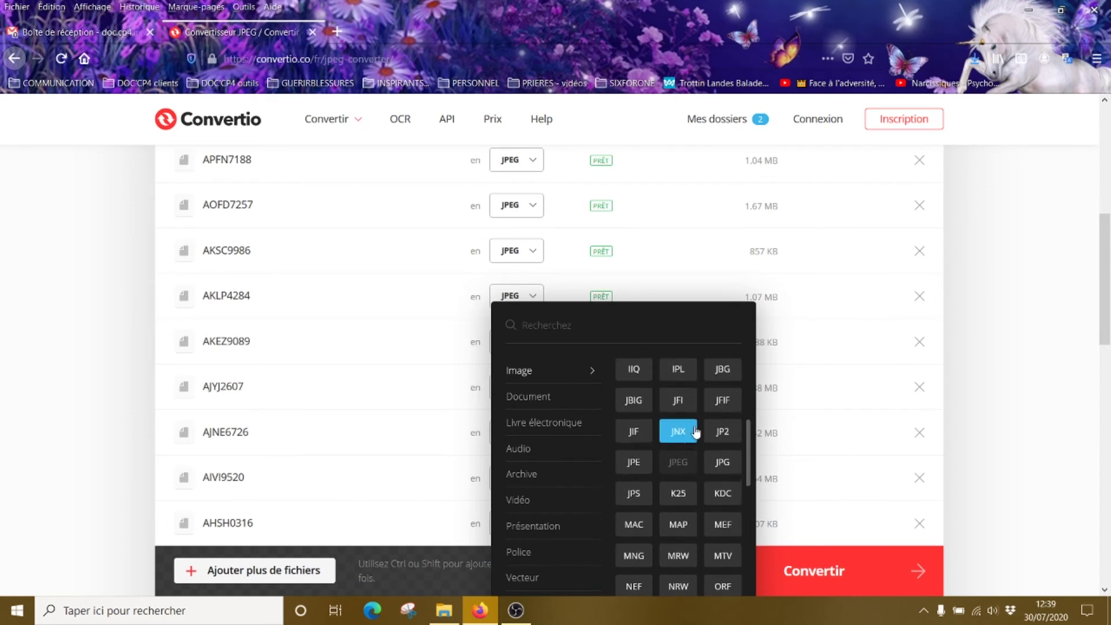
{"action": "left_click", "coordinate": [681, 463]}
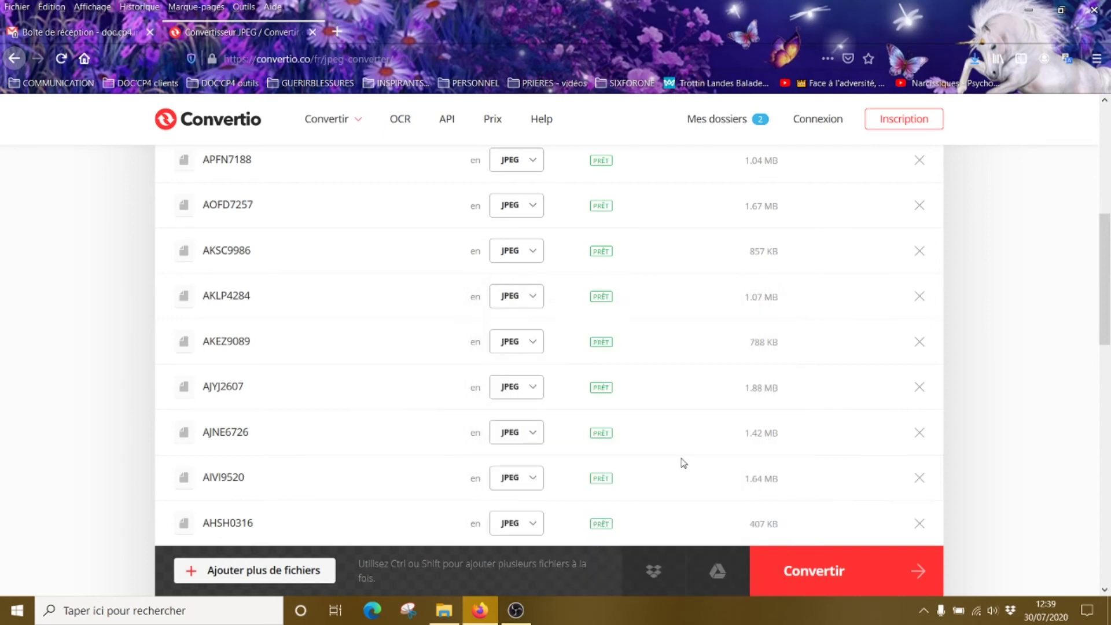
{"action": "scroll", "coordinate": [709, 289], "scroll_direction": "up", "scroll_amount": 3}
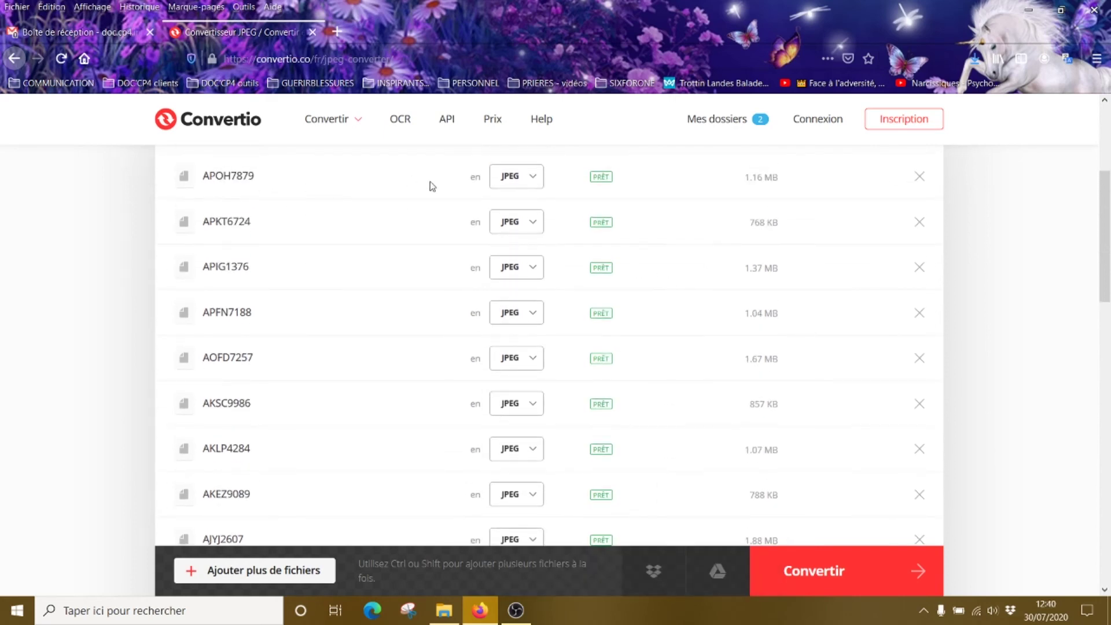
{"action": "scroll", "coordinate": [524, 405], "scroll_direction": "down", "scroll_amount": 9}
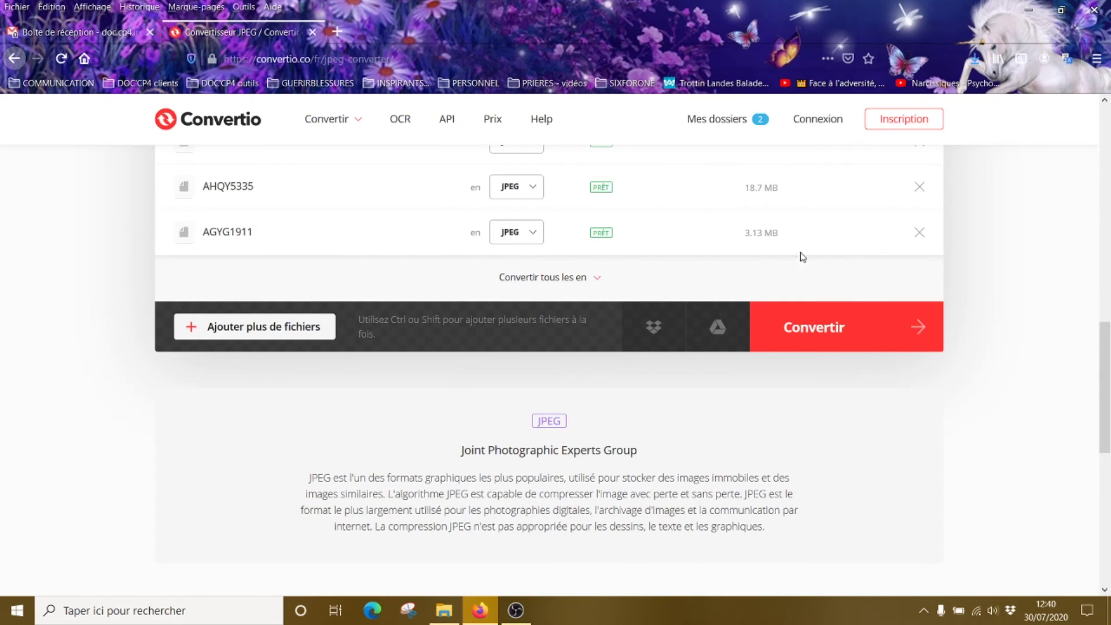
Step: Start converting all listed files to JPEG, monitor their progress in the list, and switch to the wedding folder in File Explorer
{"action": "left_click", "coordinate": [832, 332]}
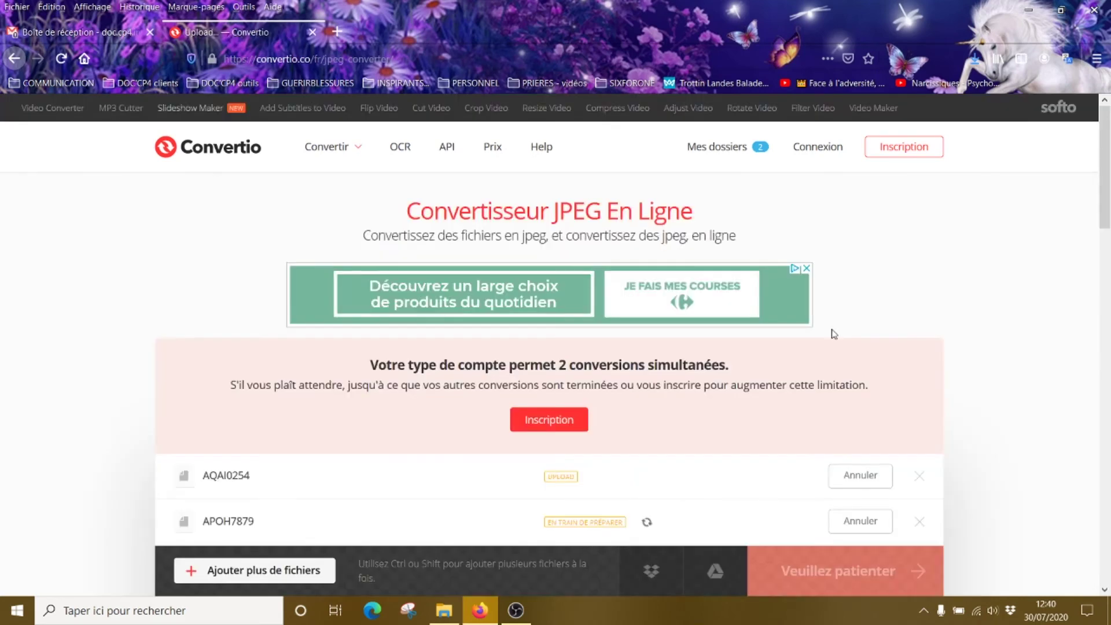
{"action": "scroll", "coordinate": [909, 307], "scroll_direction": "down", "scroll_amount": 3}
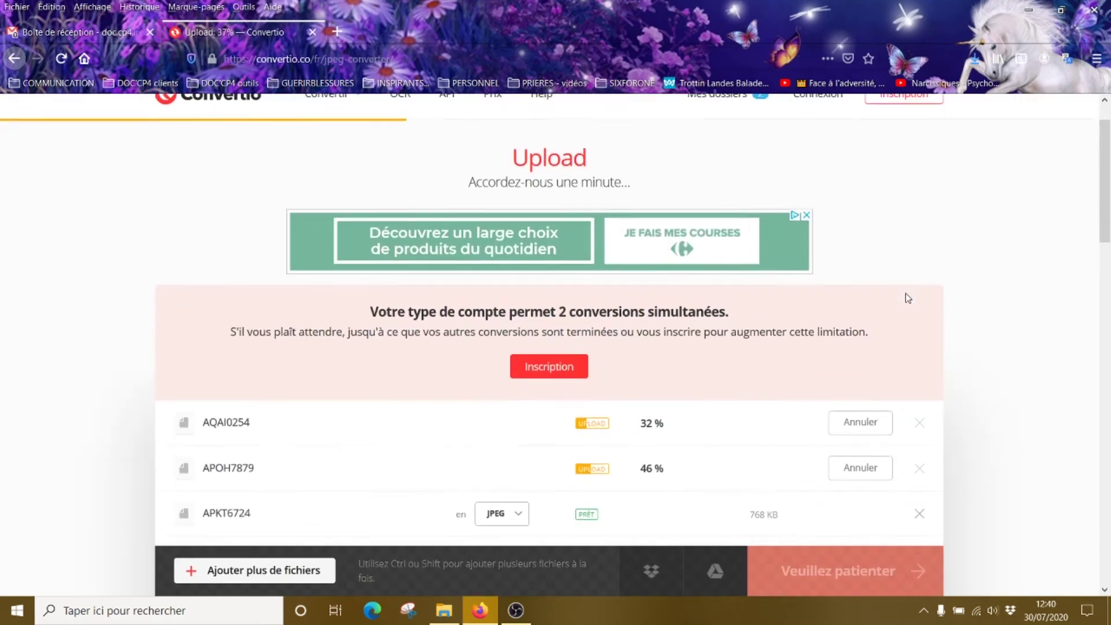
{"action": "scroll", "coordinate": [966, 274], "scroll_direction": "down", "scroll_amount": 2}
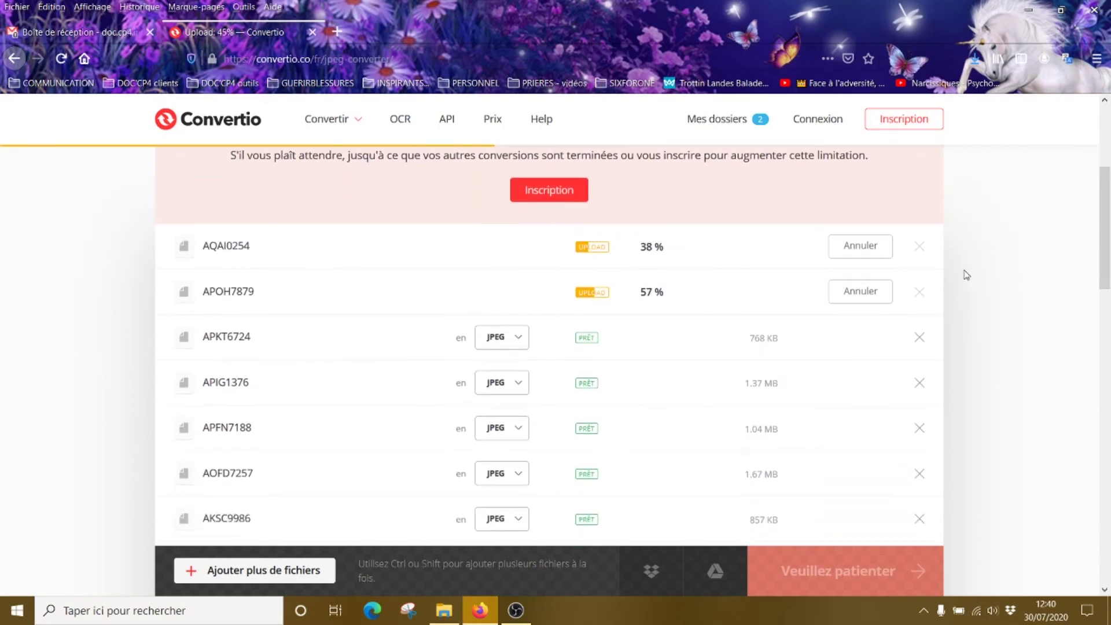
{"action": "scroll", "coordinate": [966, 275], "scroll_direction": "down", "scroll_amount": 2}
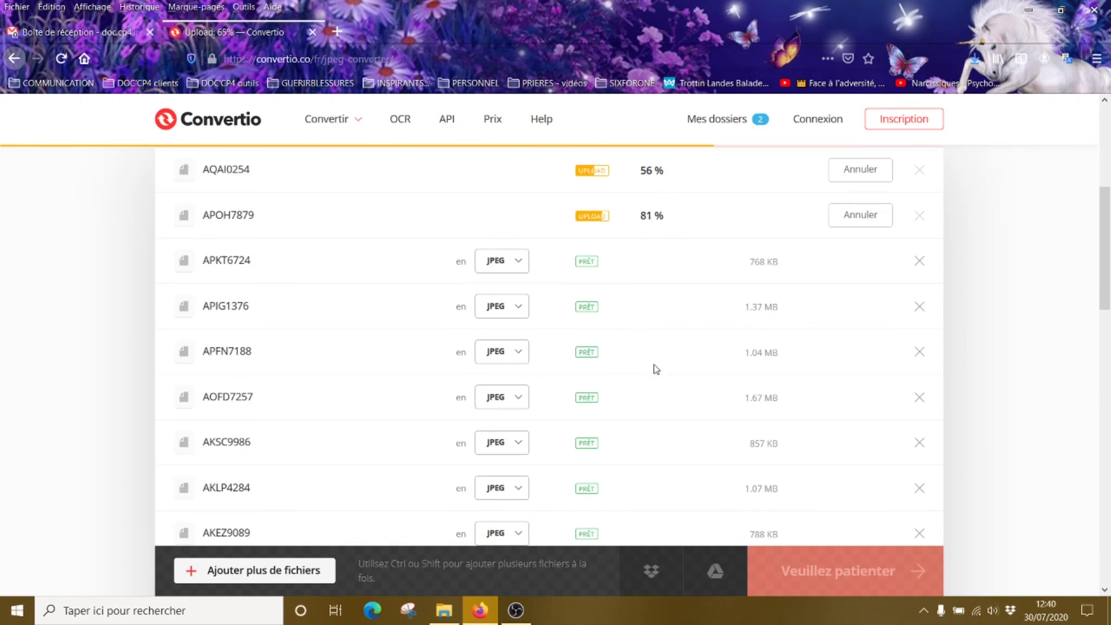
{"action": "scroll", "coordinate": [667, 362], "scroll_direction": "down", "scroll_amount": 2}
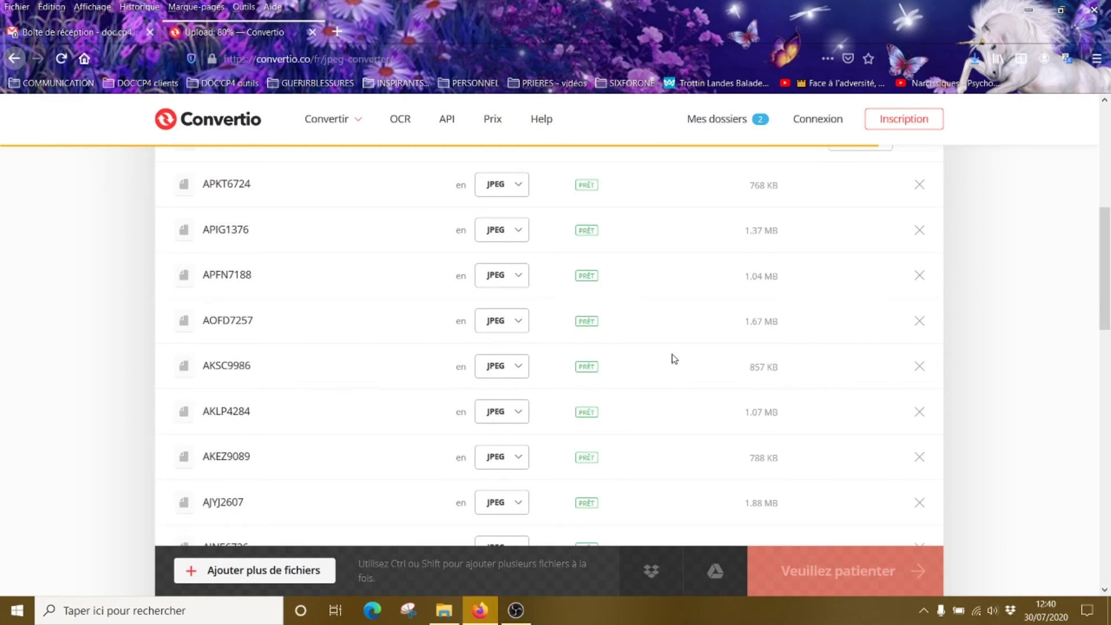
{"action": "scroll", "coordinate": [675, 359], "scroll_direction": "up", "scroll_amount": 2}
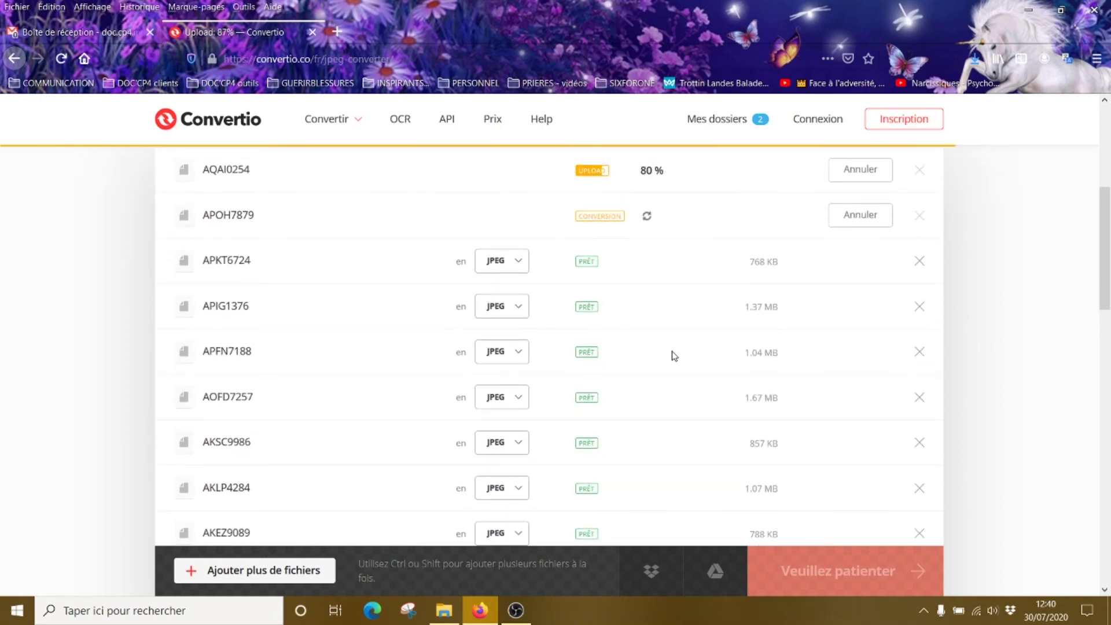
{"action": "scroll", "coordinate": [674, 356], "scroll_direction": "down", "scroll_amount": 3}
{"action": "scroll", "coordinate": [674, 356], "scroll_direction": "down", "scroll_amount": 8}
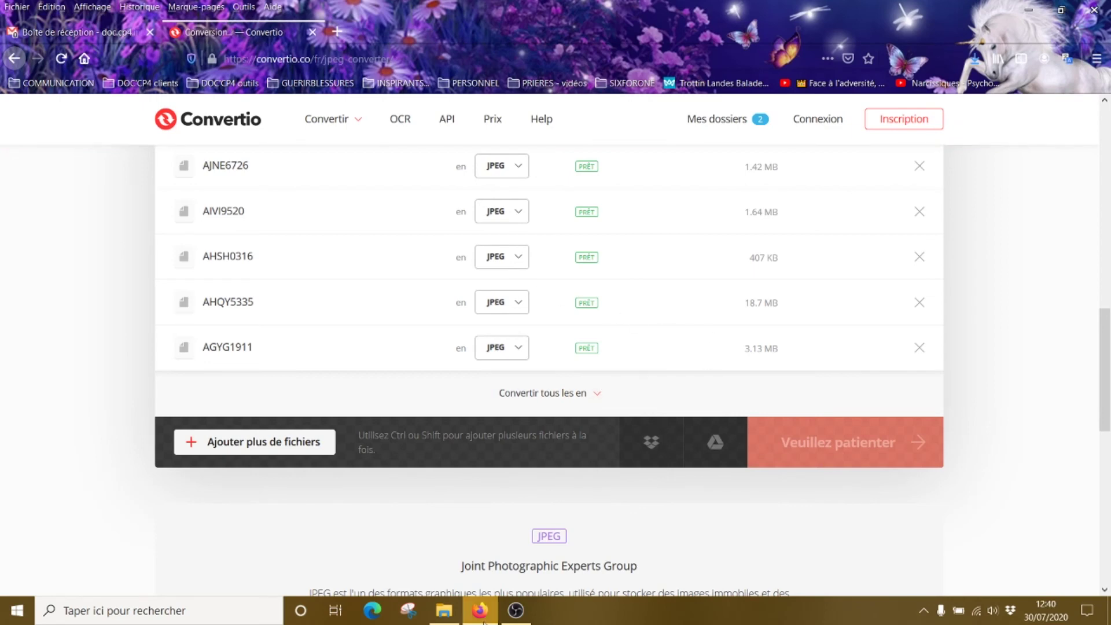
{"action": "left_click", "coordinate": [444, 611]}
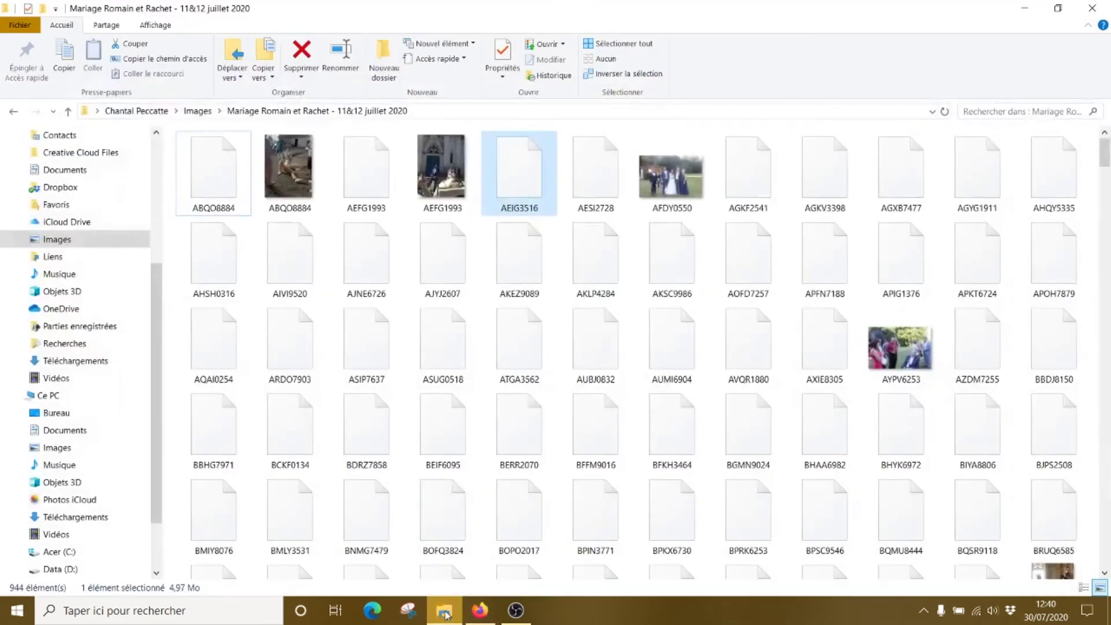